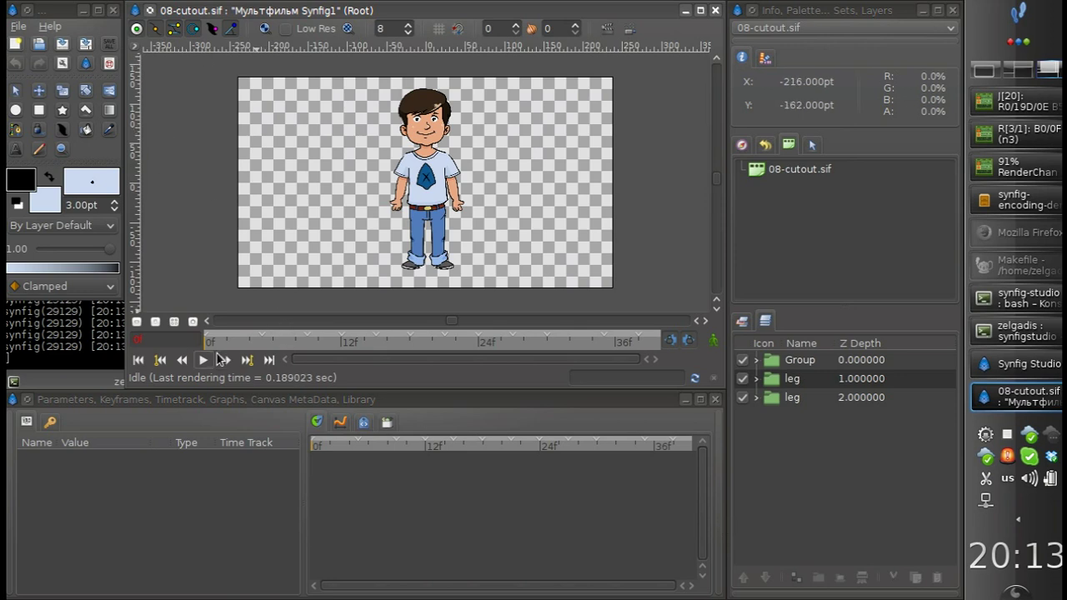
# Scrub and play the cutout animation to watch the arm move
pyautogui.click(258, 344)
pyautogui.moveTo(258, 344); pyautogui.dragTo(209, 349)
pyautogui.click(202, 360)
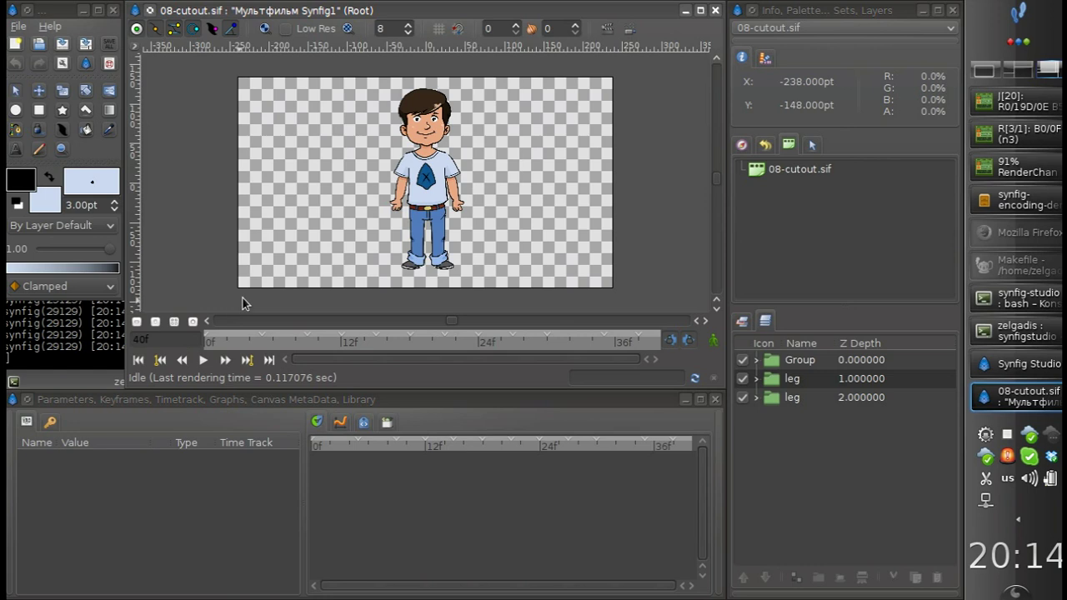
# Open the Render Settings for 08-cutout.sif and set the output target to ffmpeg
pyautogui.click(136, 52)
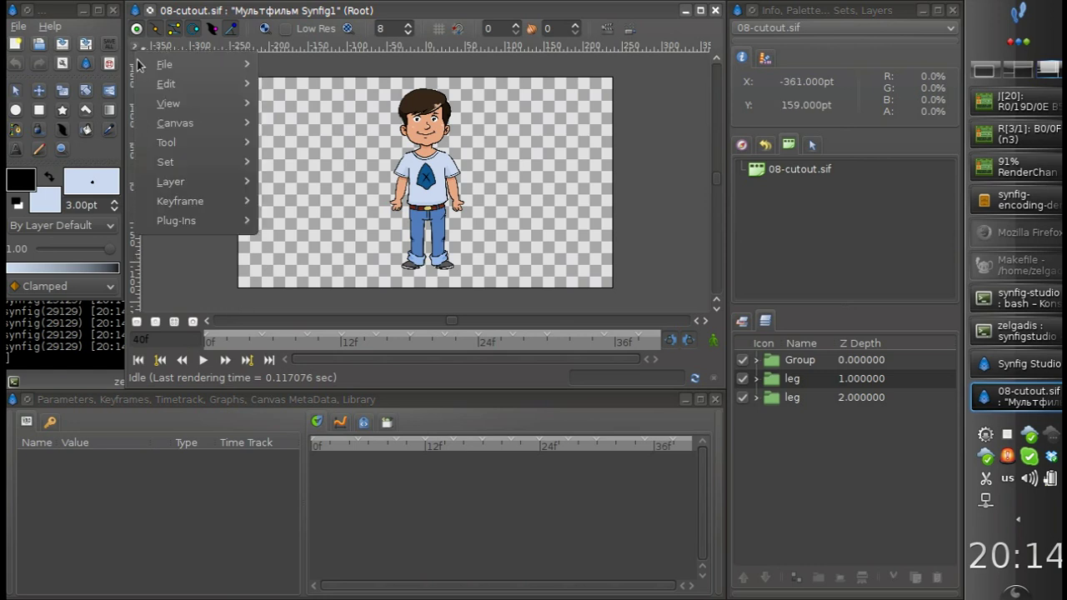
pyautogui.moveTo(158, 65)
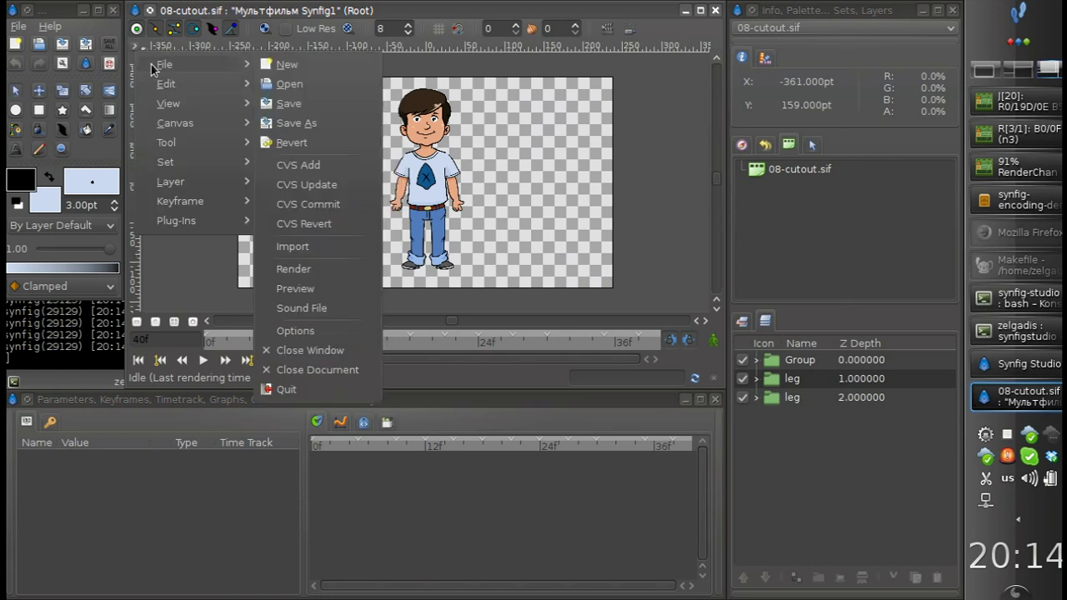
pyautogui.click(324, 272)
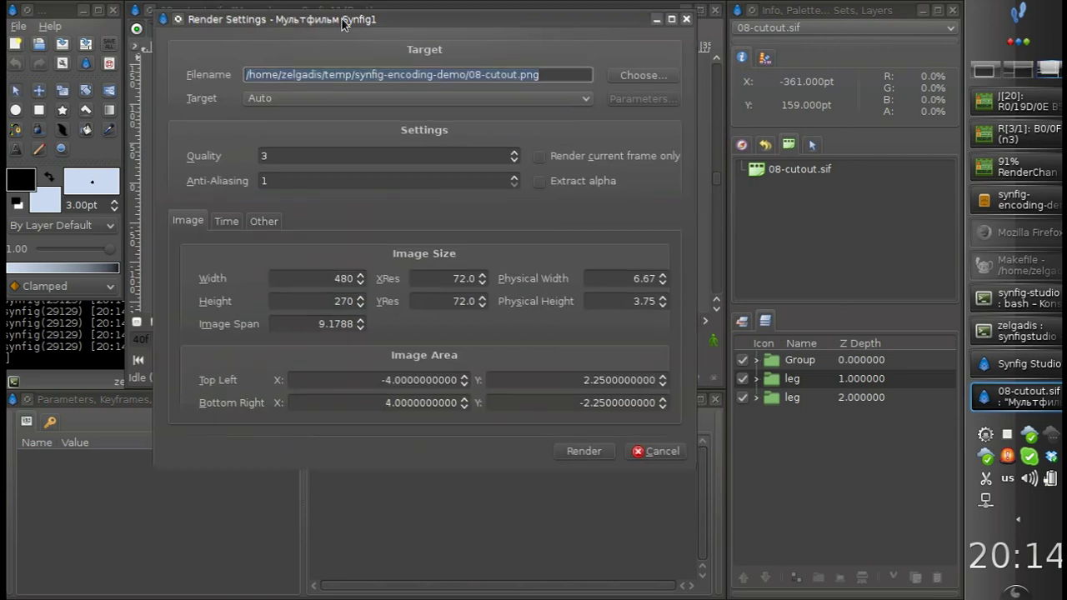
pyautogui.moveTo(358, 37); pyautogui.dragTo(343, 98)
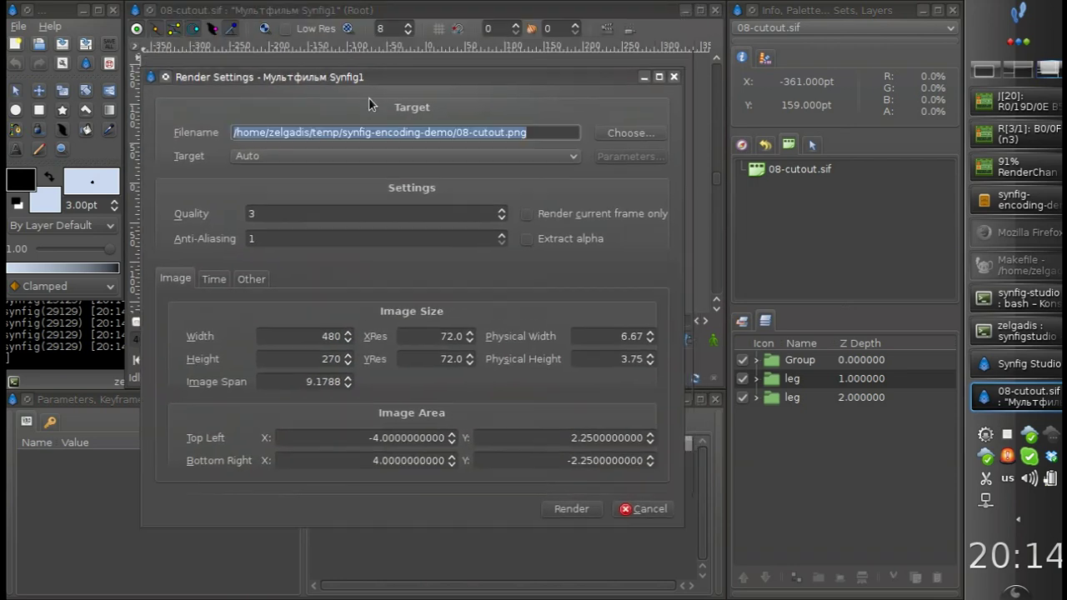
pyautogui.click(292, 157)
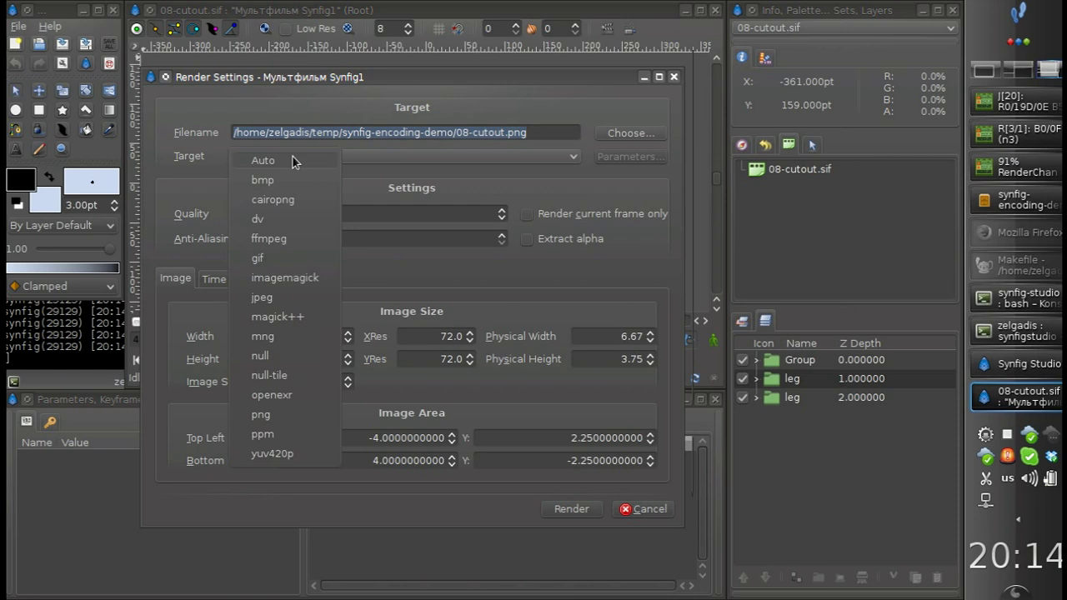
pyautogui.click(267, 240)
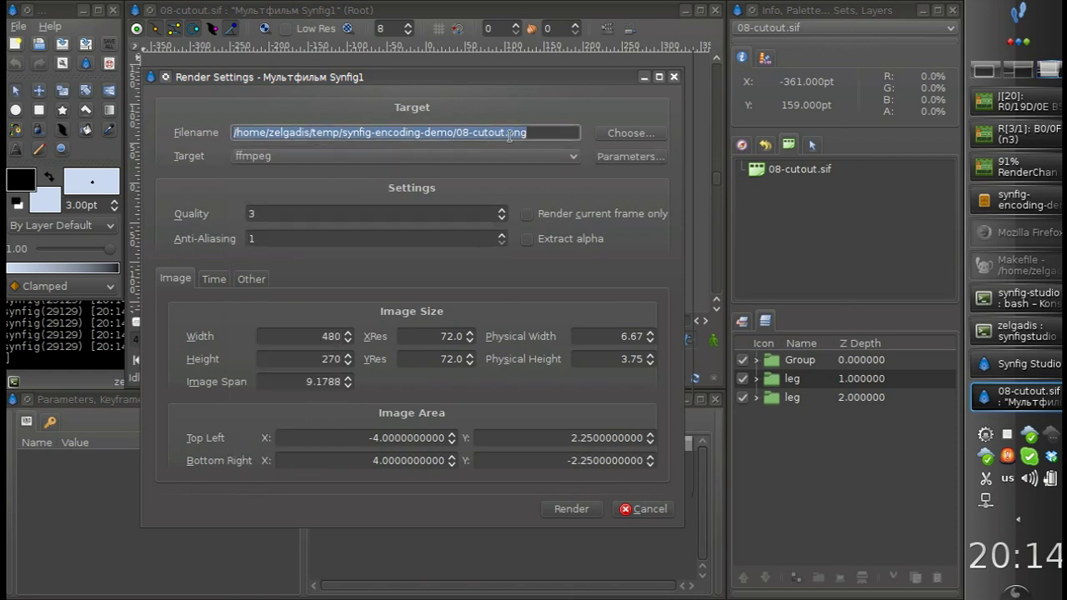
# Review the ffmpeg codec parameters (H.264 lossless, bit rate 2000) and accept them
pyautogui.click(621, 159)
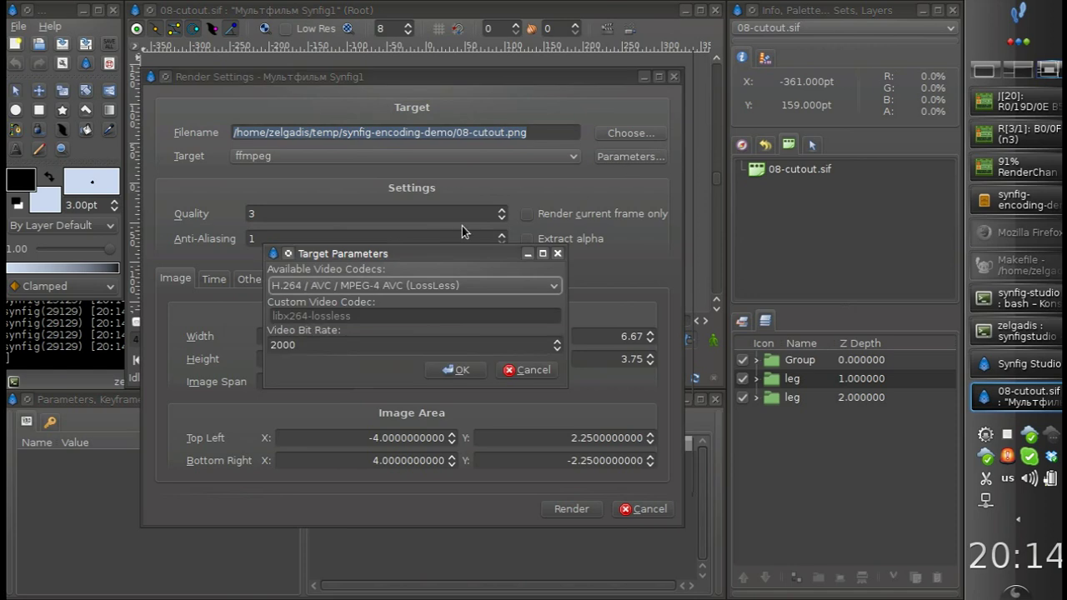
pyautogui.moveTo(409, 254); pyautogui.dragTo(404, 149)
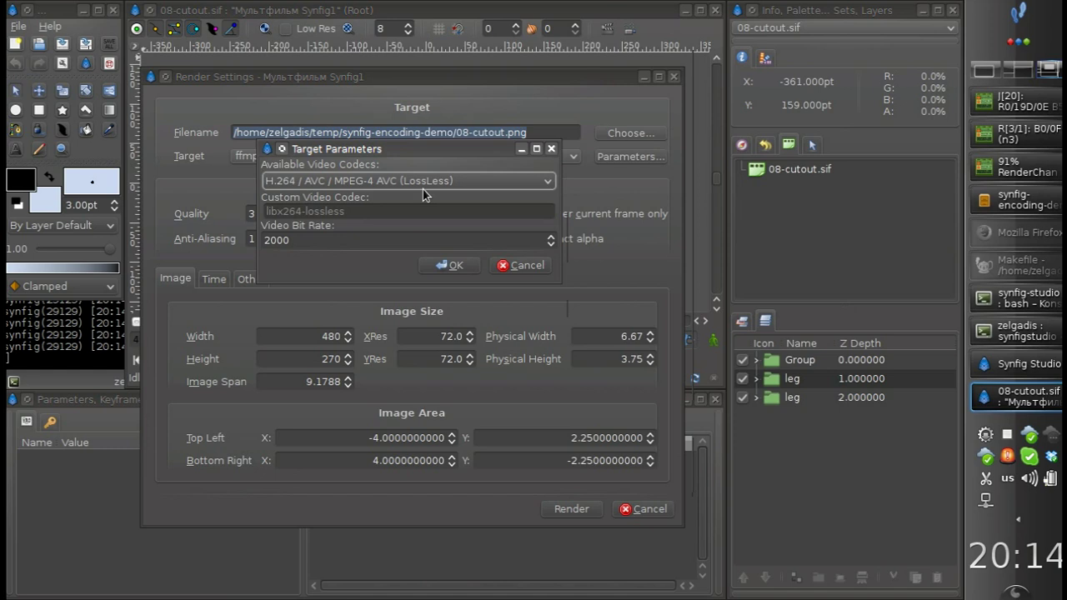
pyautogui.click(449, 265)
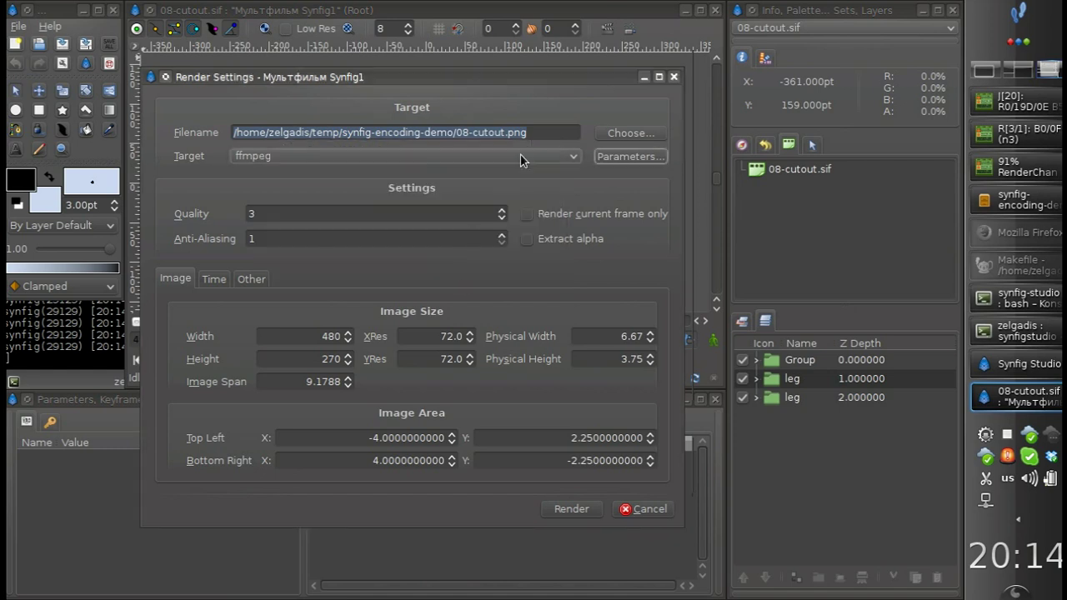
# Change the output file extension from png to avi, making it 08-cutout.avi
pyautogui.click(511, 134)
pyautogui.moveTo(507, 133); pyautogui.dragTo(528, 133)
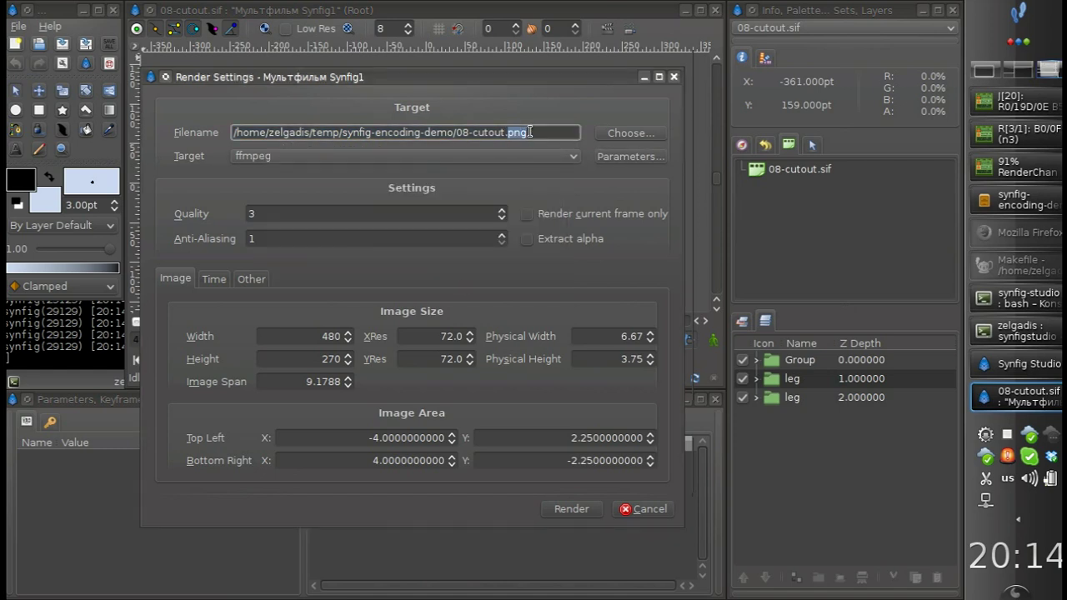
pyautogui.write('avi')
pyautogui.moveTo(507, 133); pyautogui.dragTo(524, 134)
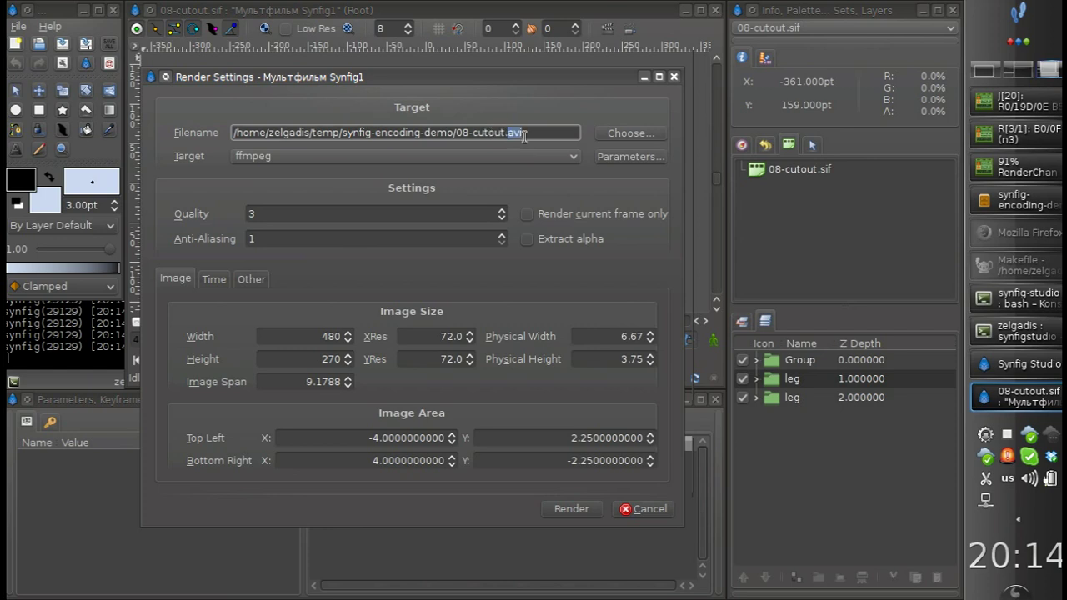
pyautogui.click(618, 157)
pyautogui.moveTo(422, 250); pyautogui.dragTo(418, 145)
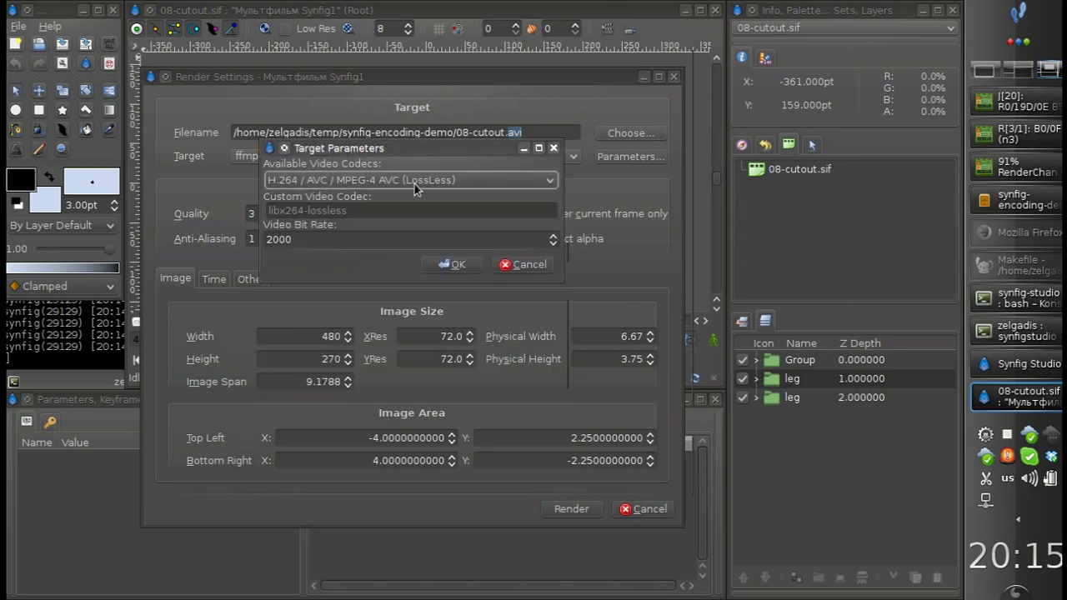
pyautogui.click(511, 265)
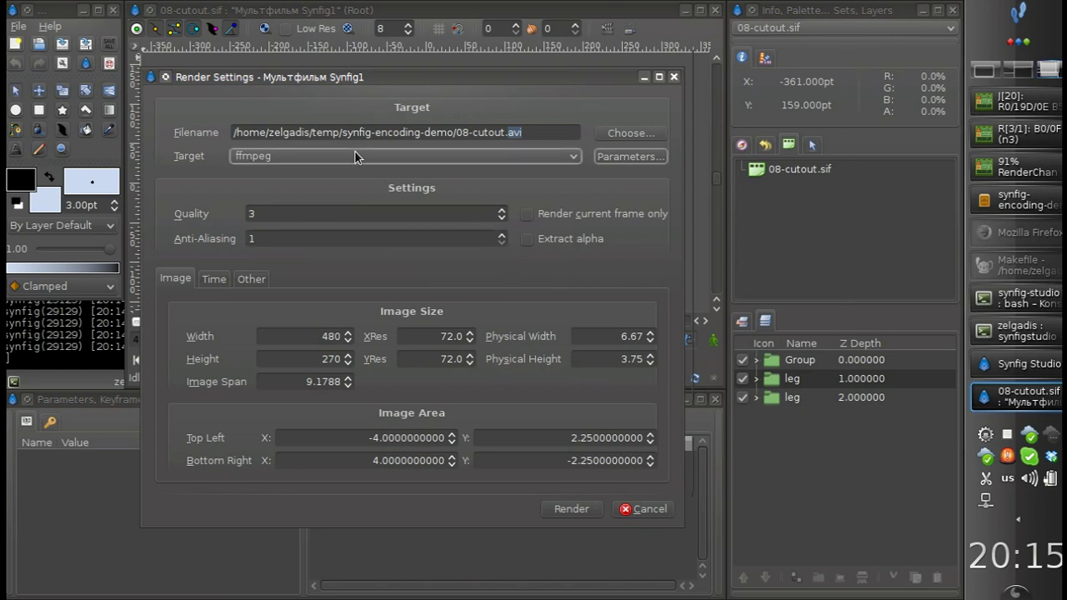
pyautogui.click(387, 133)
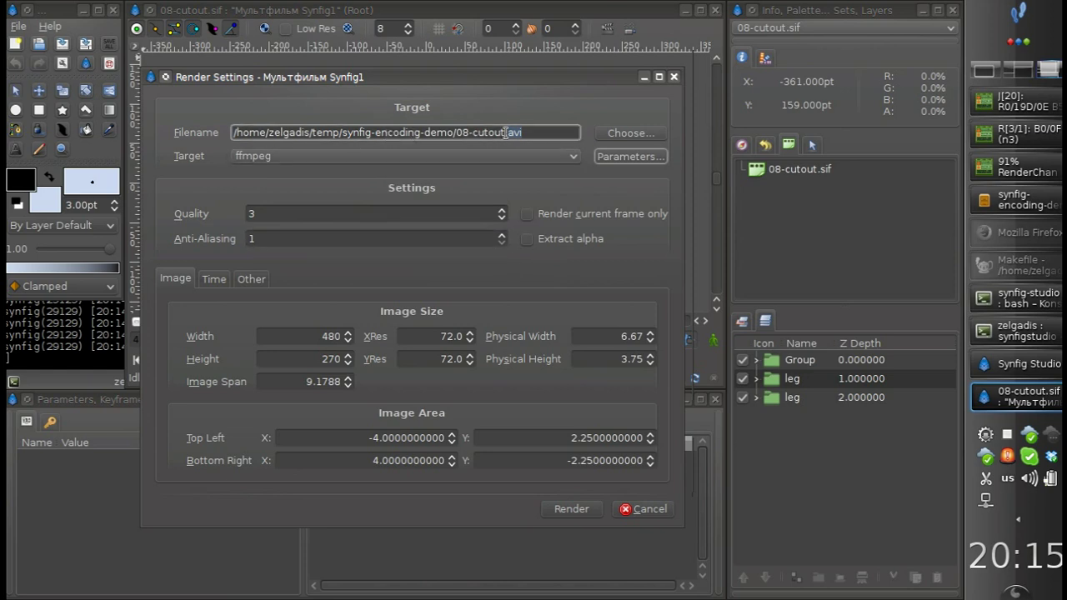
pyautogui.moveTo(507, 134); pyautogui.dragTo(523, 134)
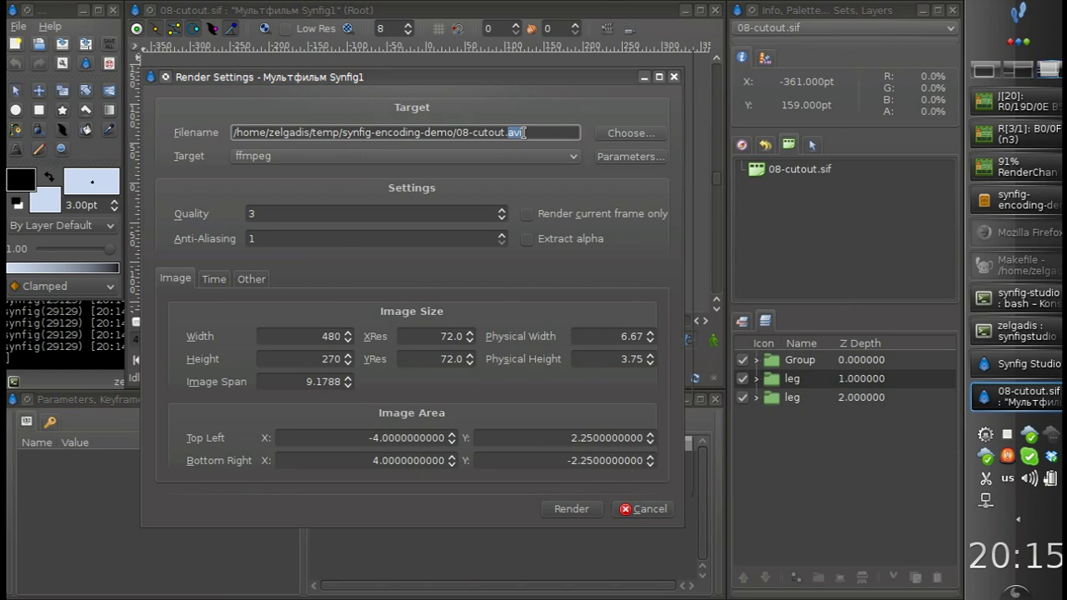
pyautogui.click(254, 158)
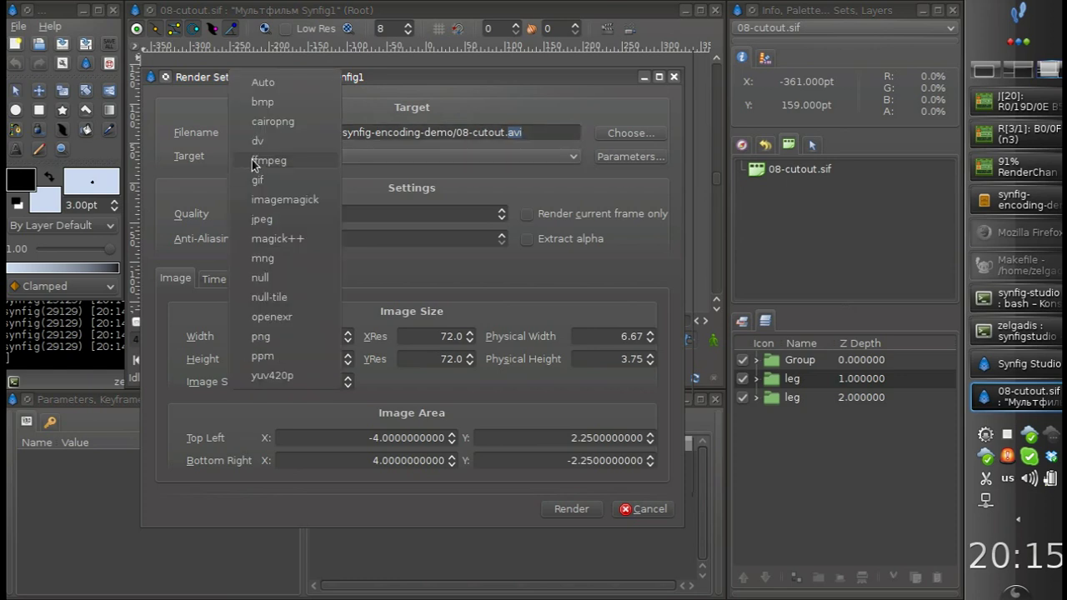
pyautogui.click(255, 162)
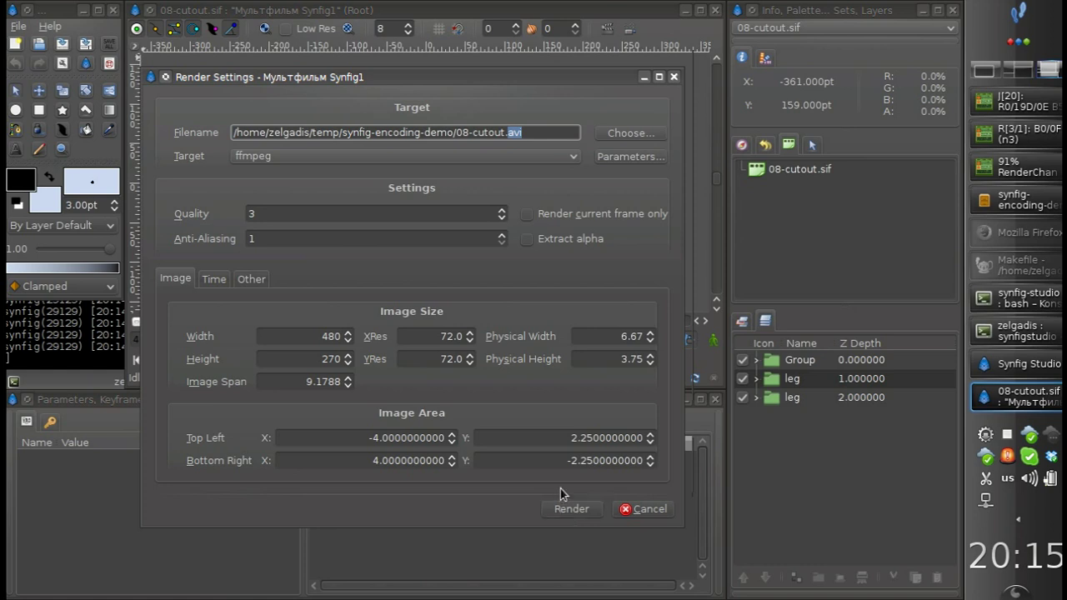
# Turn on Extract alpha for the ffmpeg render to 08-cutout.avi
pyautogui.moveTo(282, 78); pyautogui.dragTo(306, 75)
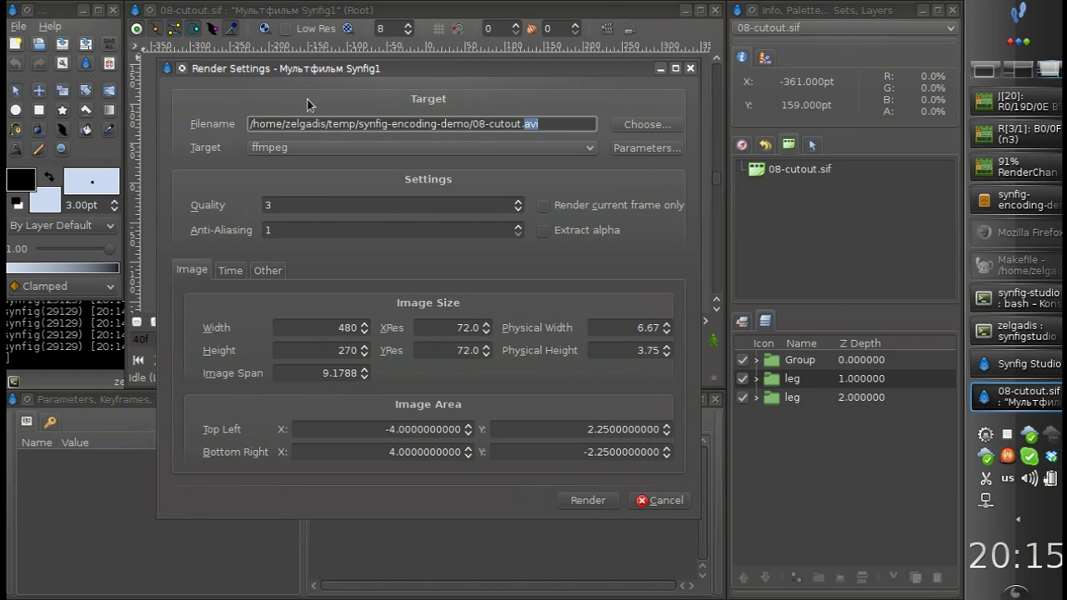
pyautogui.moveTo(313, 73)
pyautogui.mouseDown()
pyautogui.moveTo(303, 80)
pyautogui.moveTo(315, 77)
pyautogui.mouseUp()
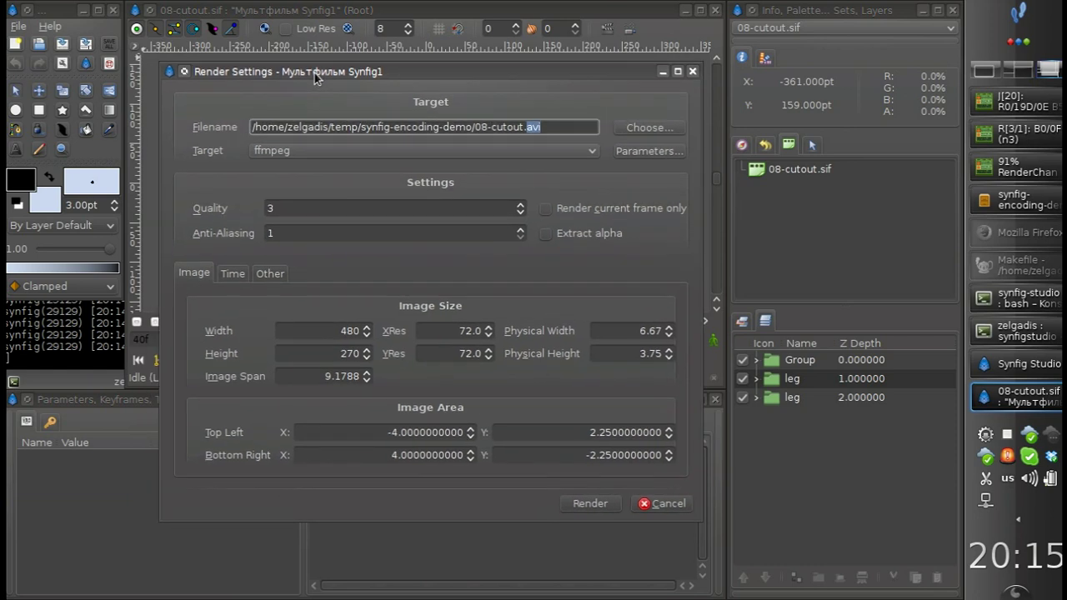
pyautogui.click(545, 237)
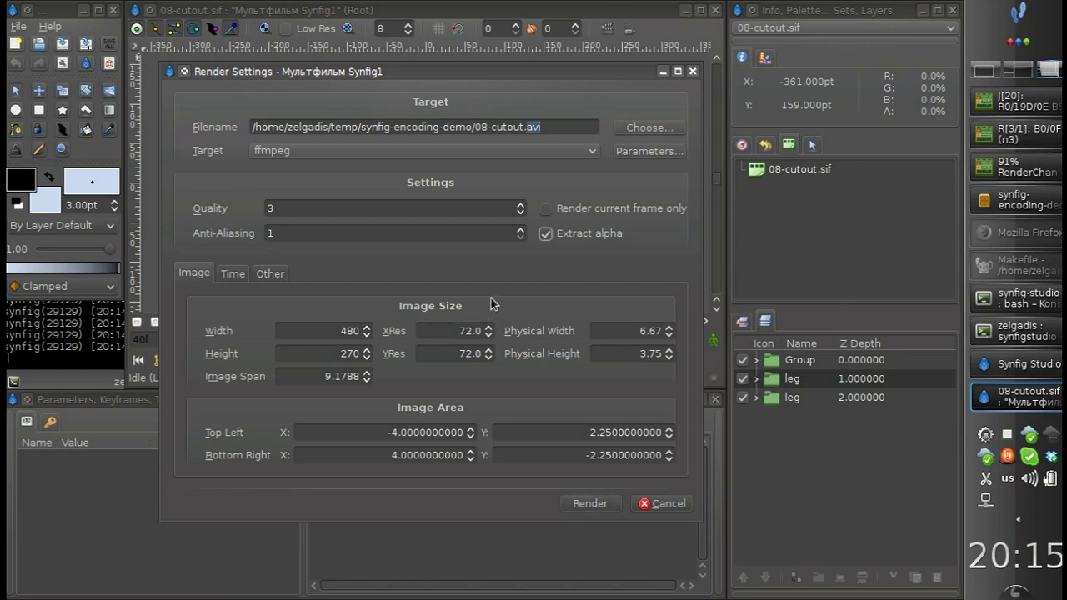
# Render the animation to video, then bring up the synfig-encoding-demo folder in Dolphin
pyautogui.click(590, 503)
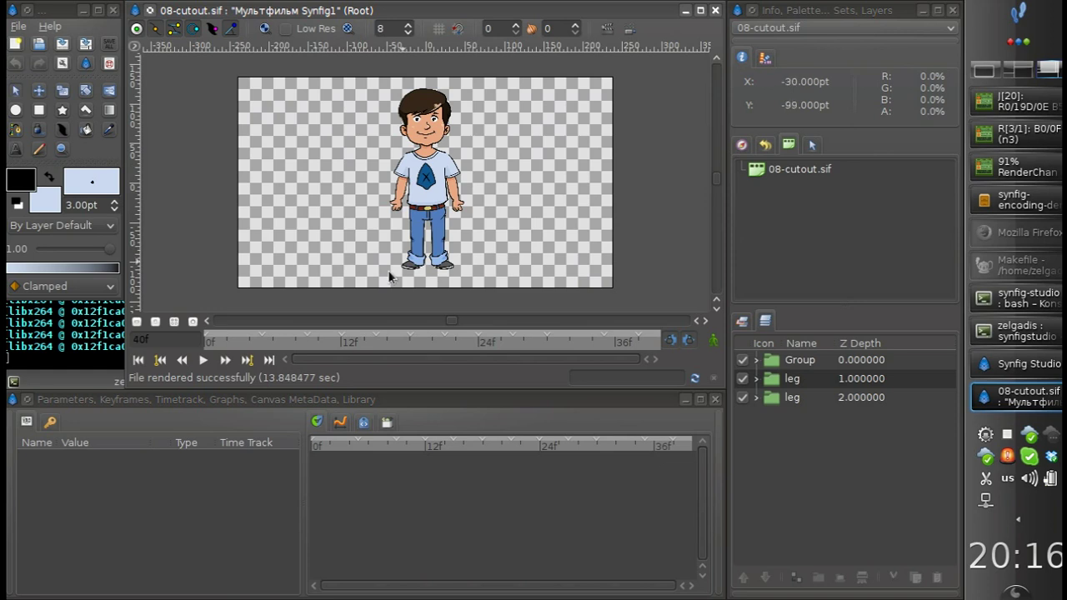
pyautogui.click(972, 193)
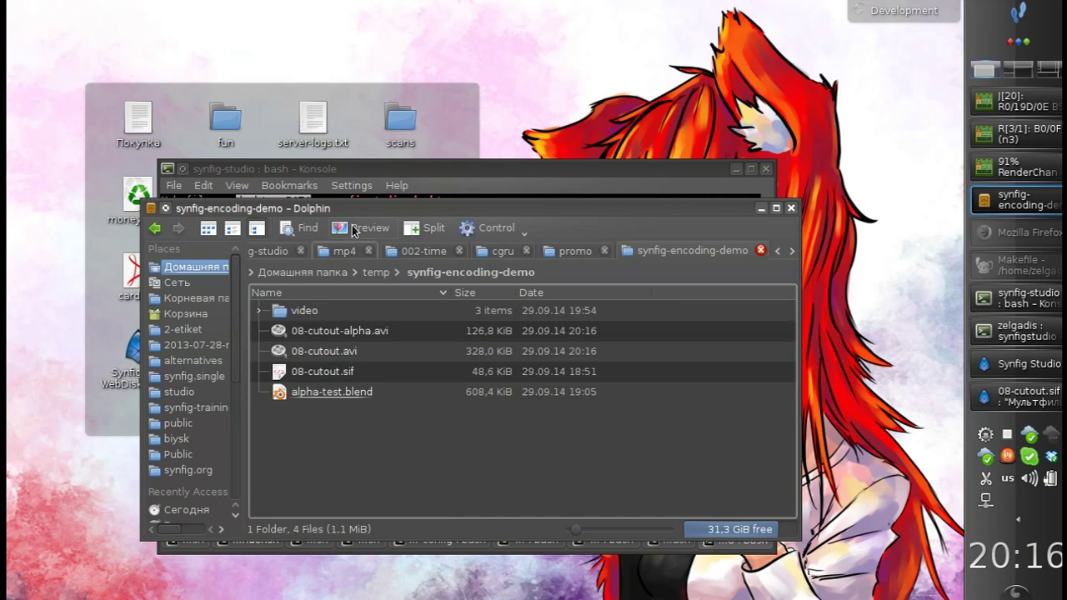
# Play 08-cutout.avi from Dolphin in the video player, then close it
pyautogui.moveTo(353, 208); pyautogui.dragTo(362, 105)
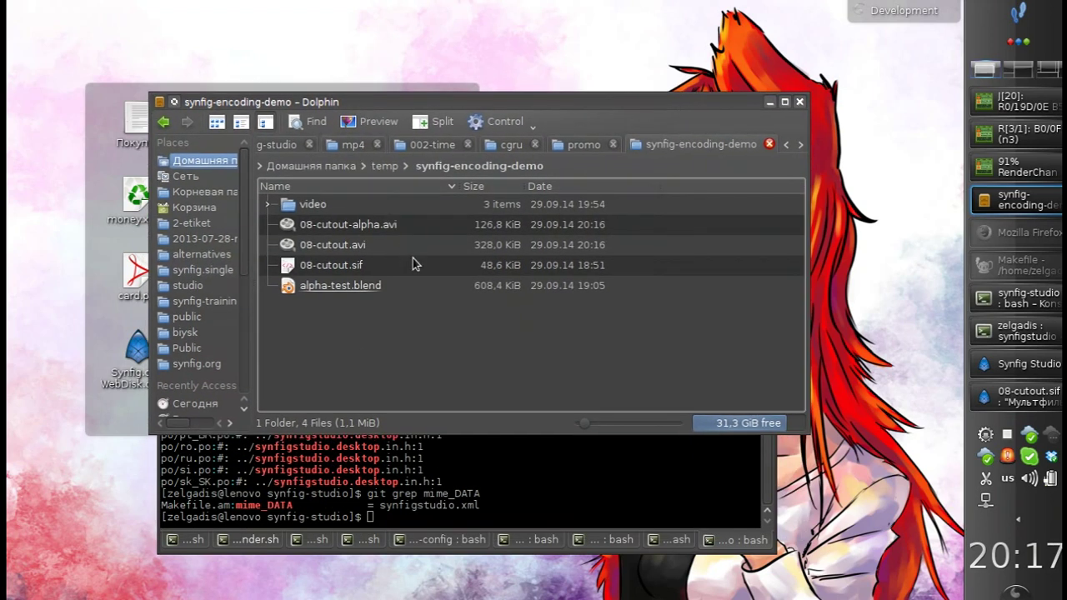
pyautogui.moveTo(416, 253); pyautogui.dragTo(388, 221)
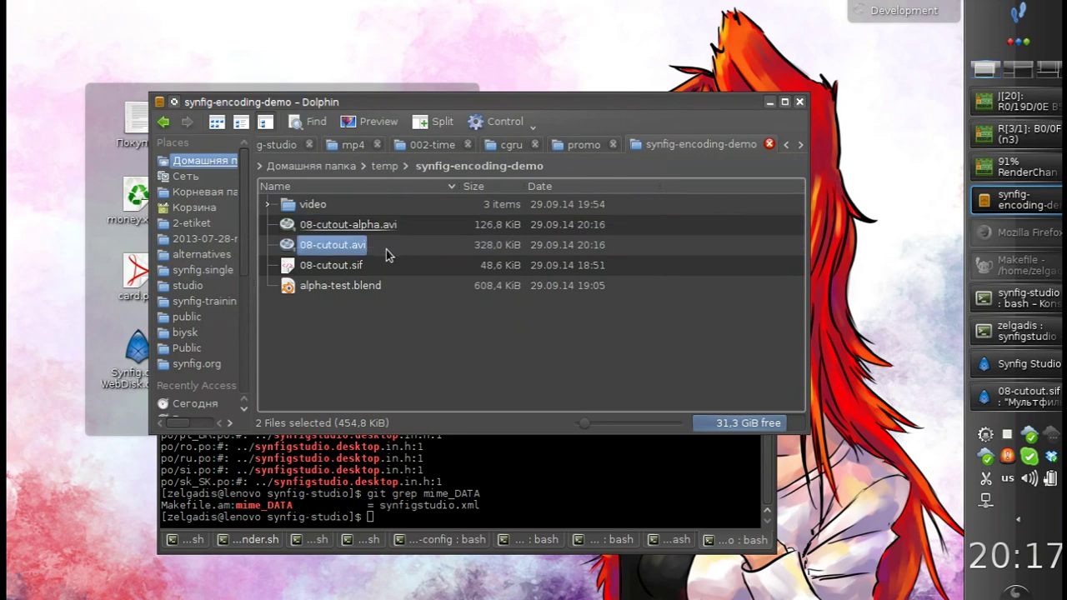
pyautogui.click(351, 252)
pyautogui.doubleClick(351, 250)
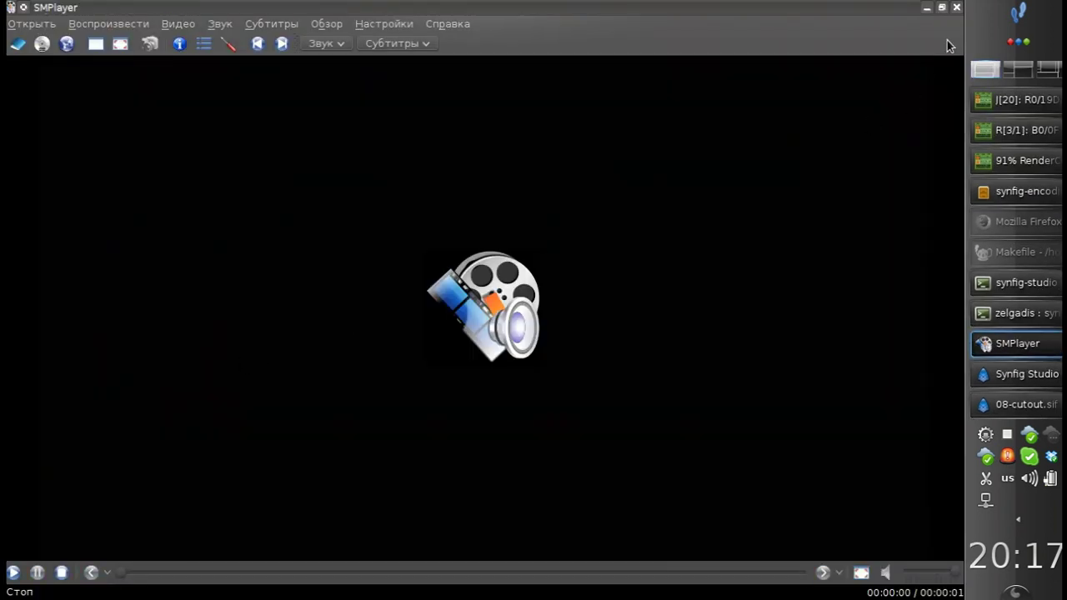
pyautogui.click(956, 7)
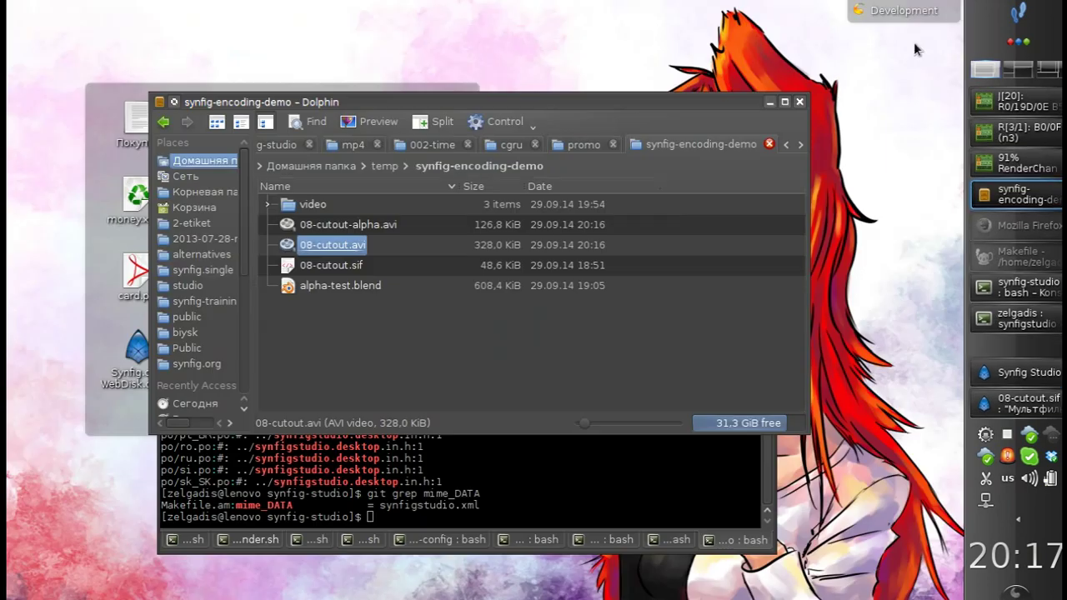
# Play 08-cutout-alpha.avi to check its white silhouette matte, then clear the file selection
pyautogui.doubleClick(380, 226)
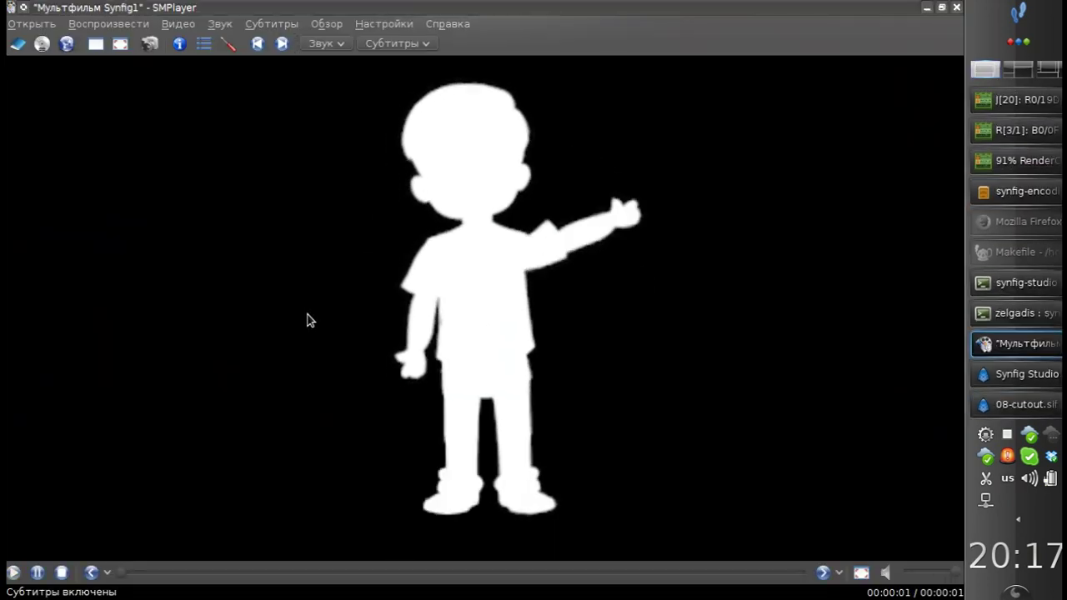
pyautogui.click(956, 7)
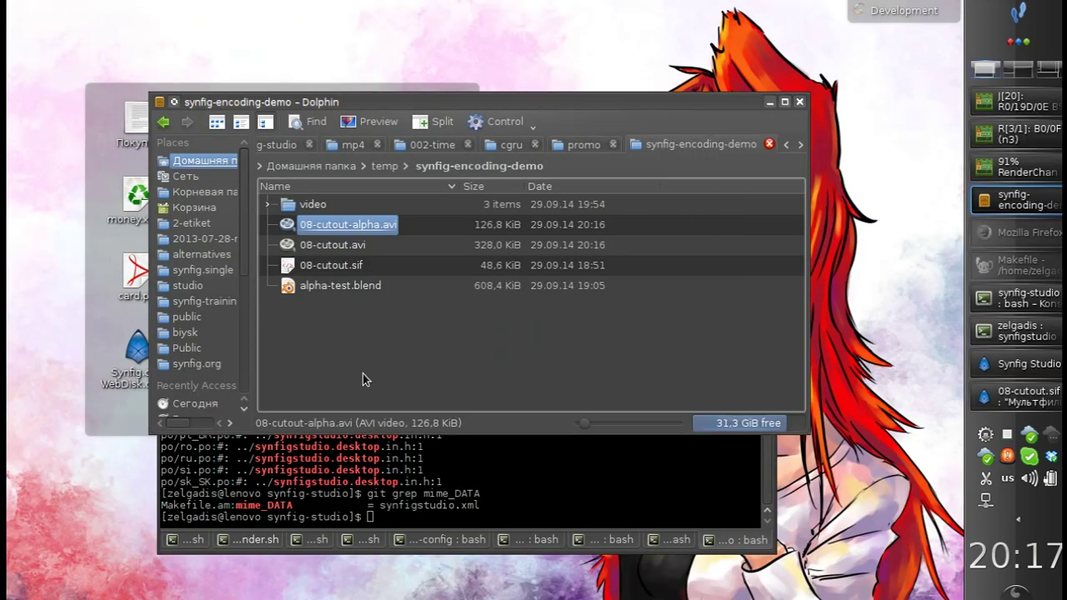
pyautogui.click(363, 380)
pyautogui.moveTo(395, 254); pyautogui.dragTo(343, 225)
pyautogui.click(360, 245)
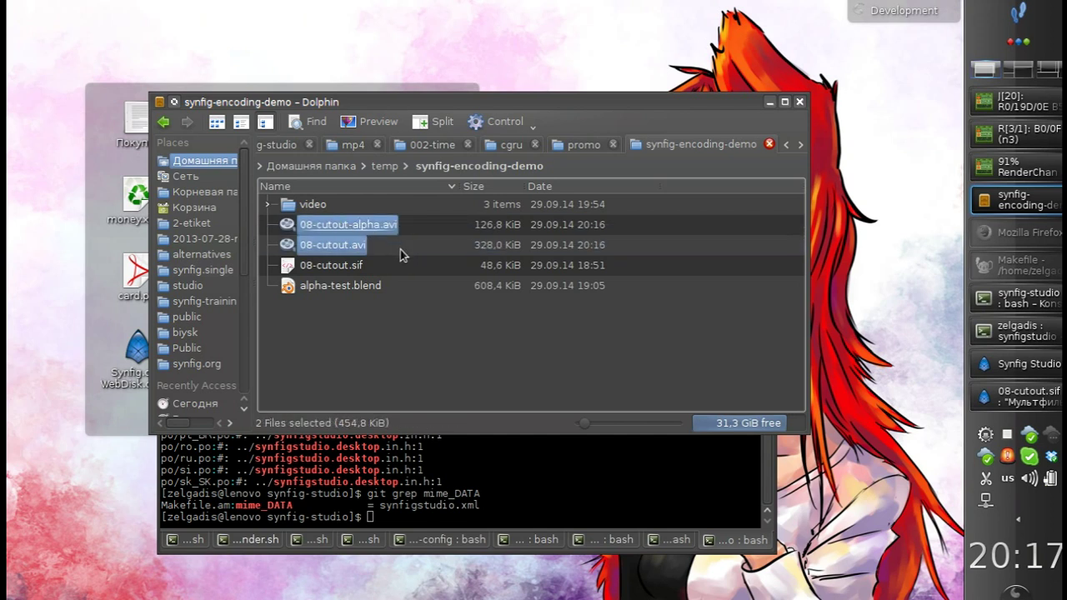
pyautogui.click(423, 326)
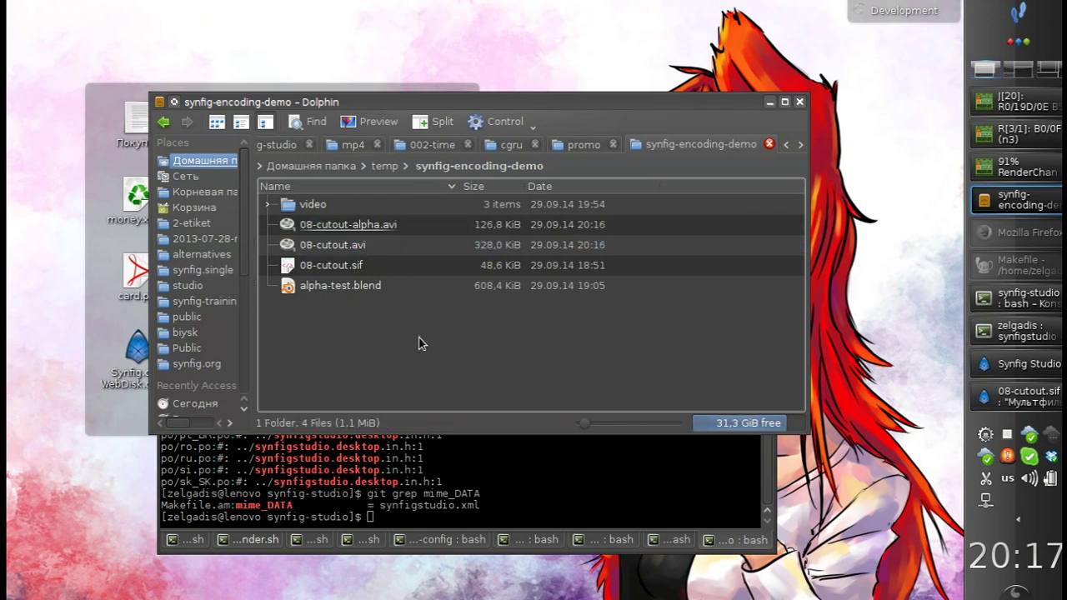
# Open alpha-test.blend in a maximized Blender window and orbit around the plane, cube and dome
pyautogui.doubleClick(350, 288)
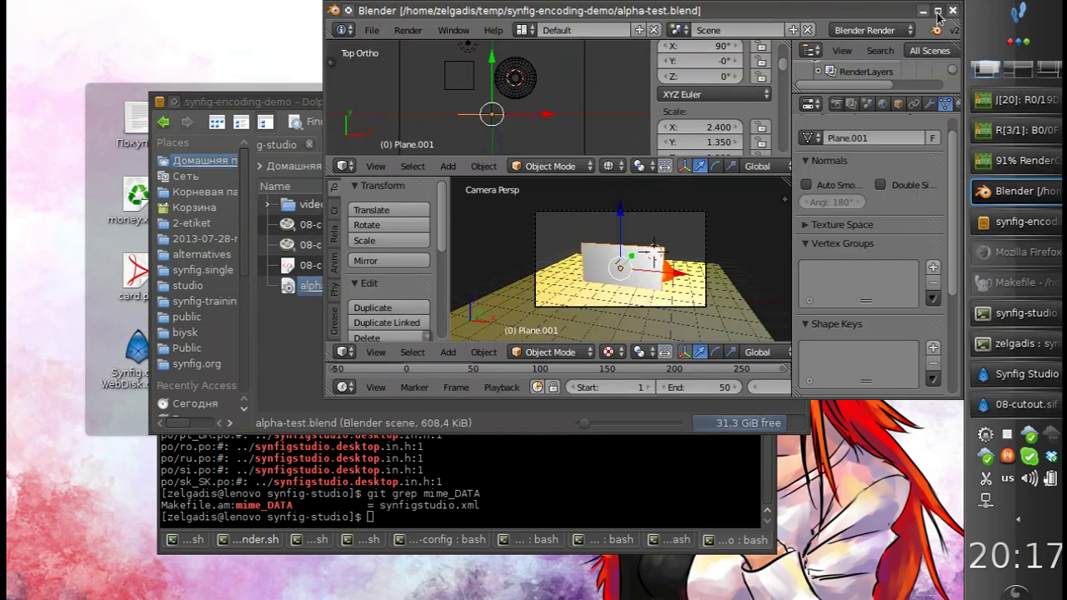
pyautogui.click(936, 10)
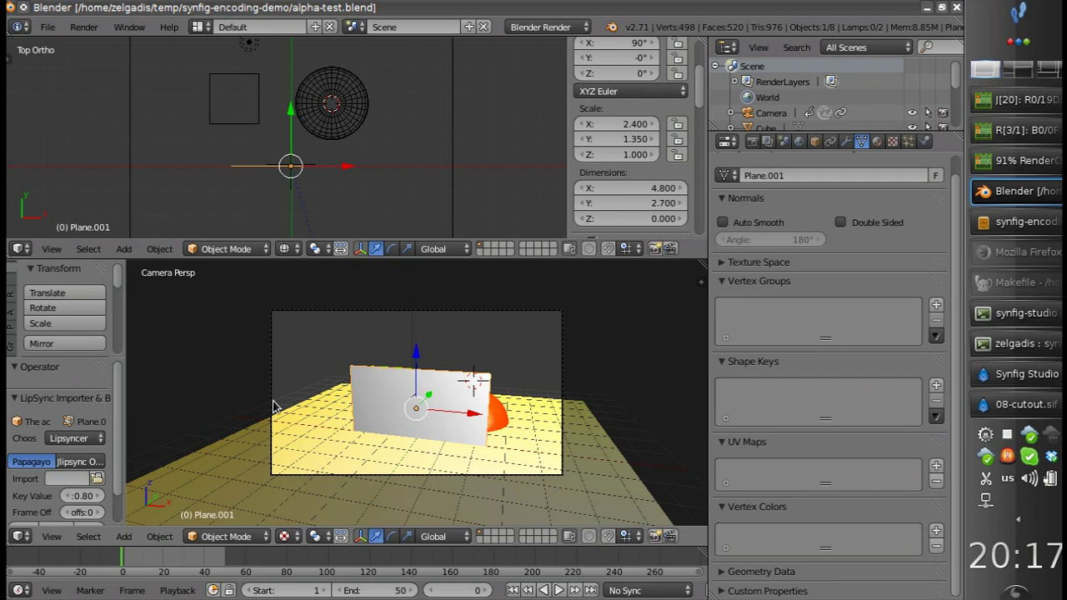
pyautogui.moveTo(290, 417); pyautogui.dragTo(408, 429)
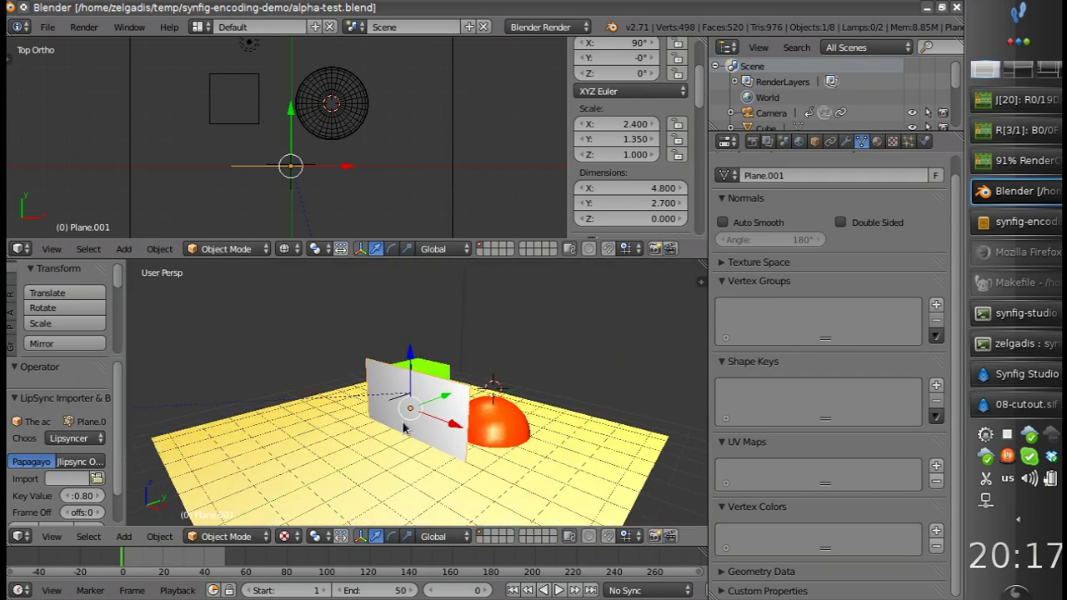
pyautogui.moveTo(363, 455); pyautogui.dragTo(385, 459)
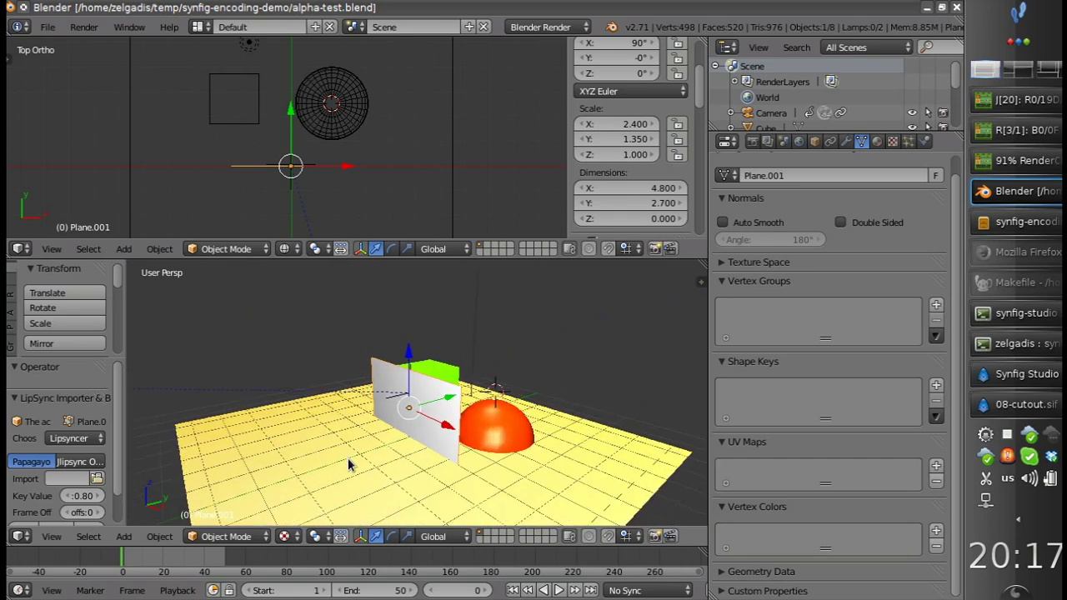
pyautogui.moveTo(348, 464); pyautogui.dragTo(432, 457)
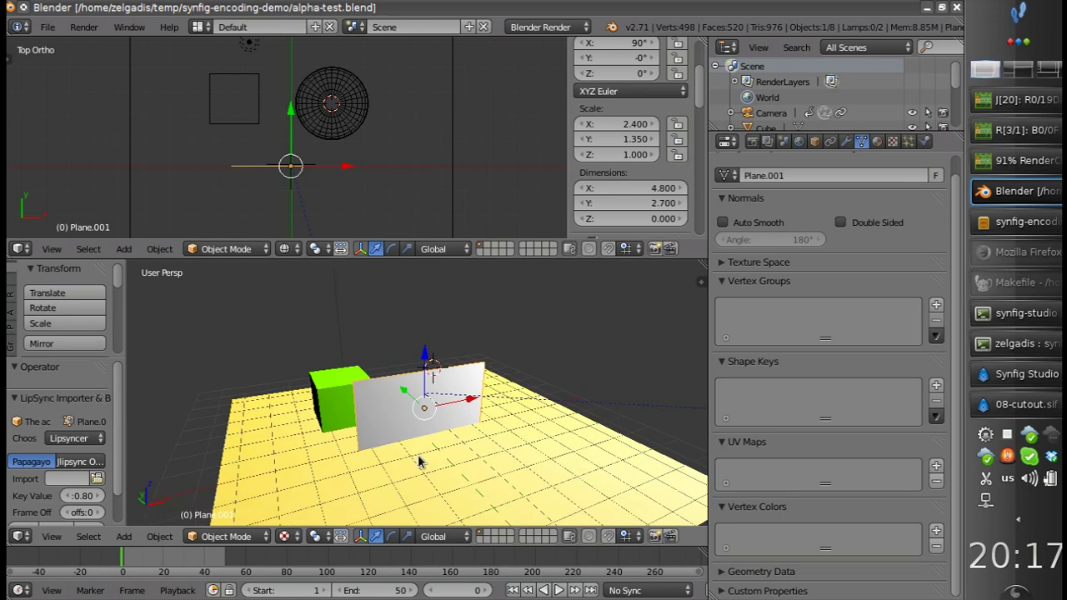
# Select the upright plane Plane.001 and give it a new material
pyautogui.moveTo(432, 463); pyautogui.dragTo(425, 447)
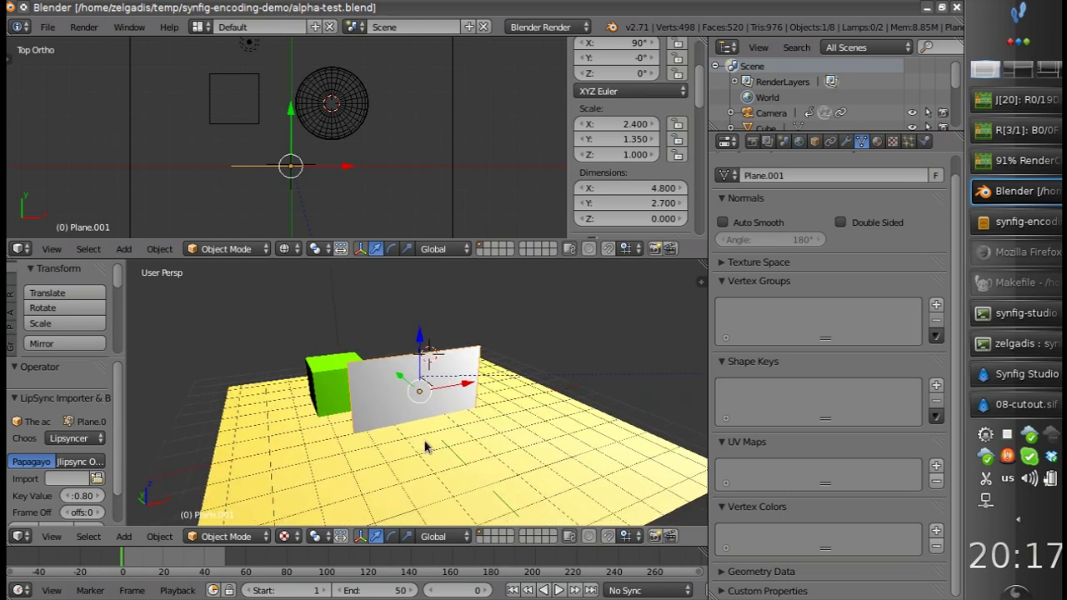
pyautogui.rightClick(376, 401)
pyautogui.rightClick(377, 402)
pyautogui.rightClick(377, 402)
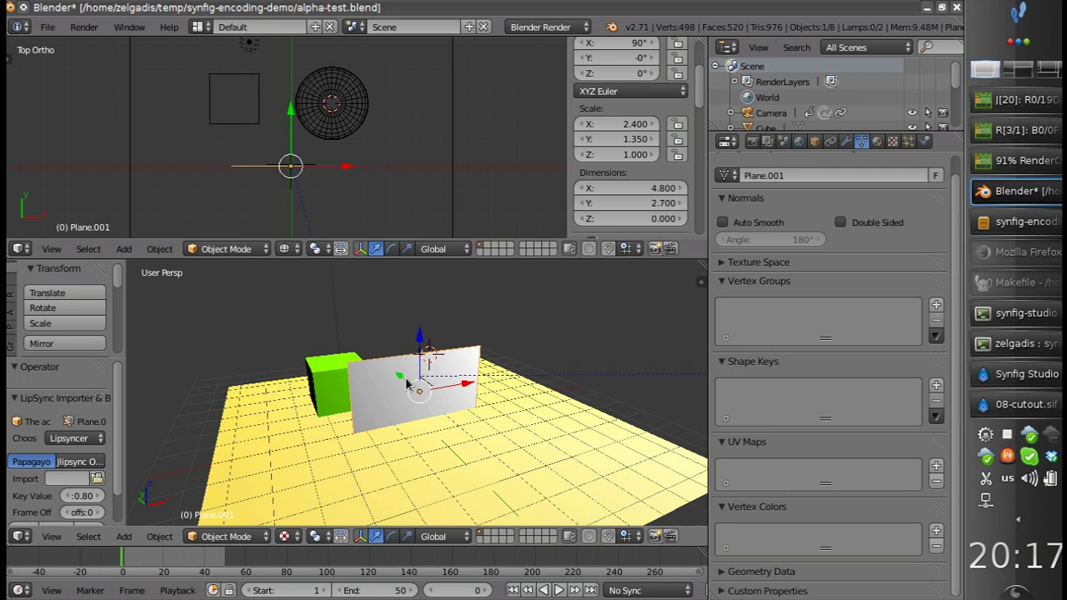
pyautogui.click(879, 142)
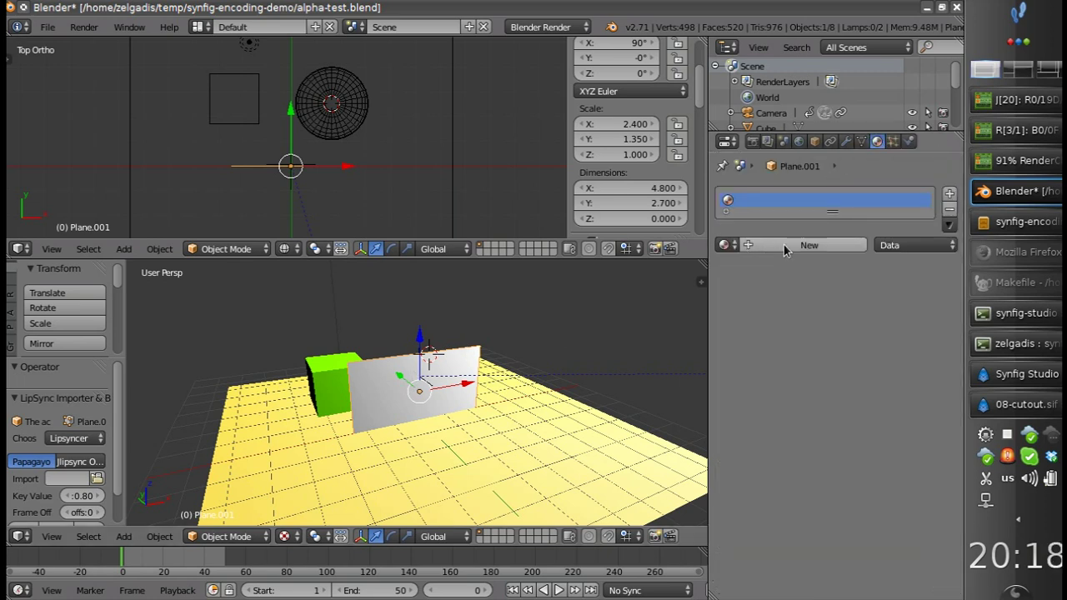
pyautogui.click(749, 246)
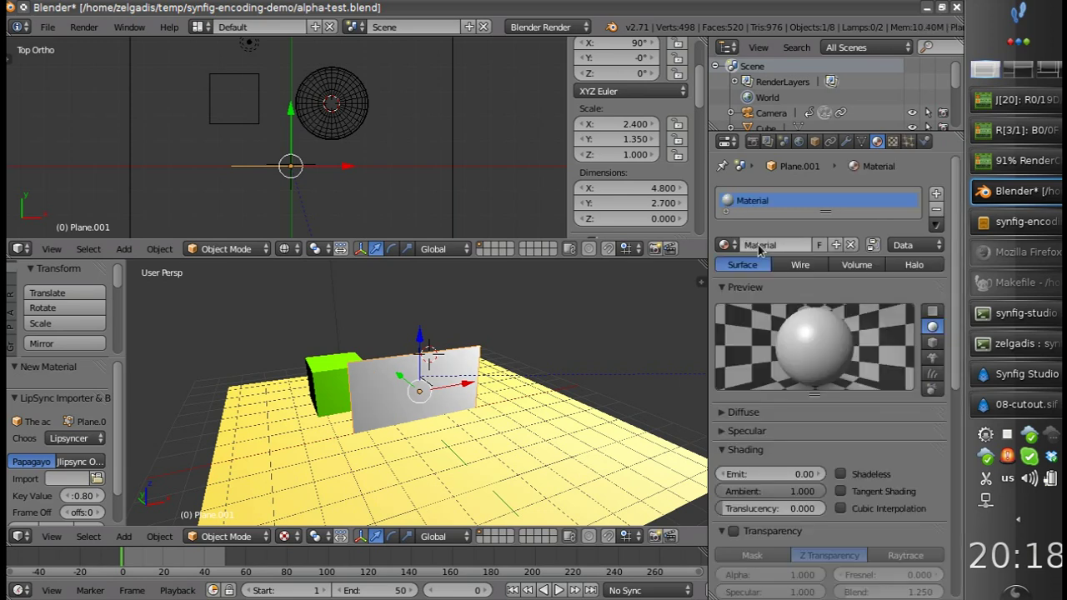
# Enable Shadeless on the plane's new material
pyautogui.moveTo(497, 398); pyautogui.dragTo(829, 448)
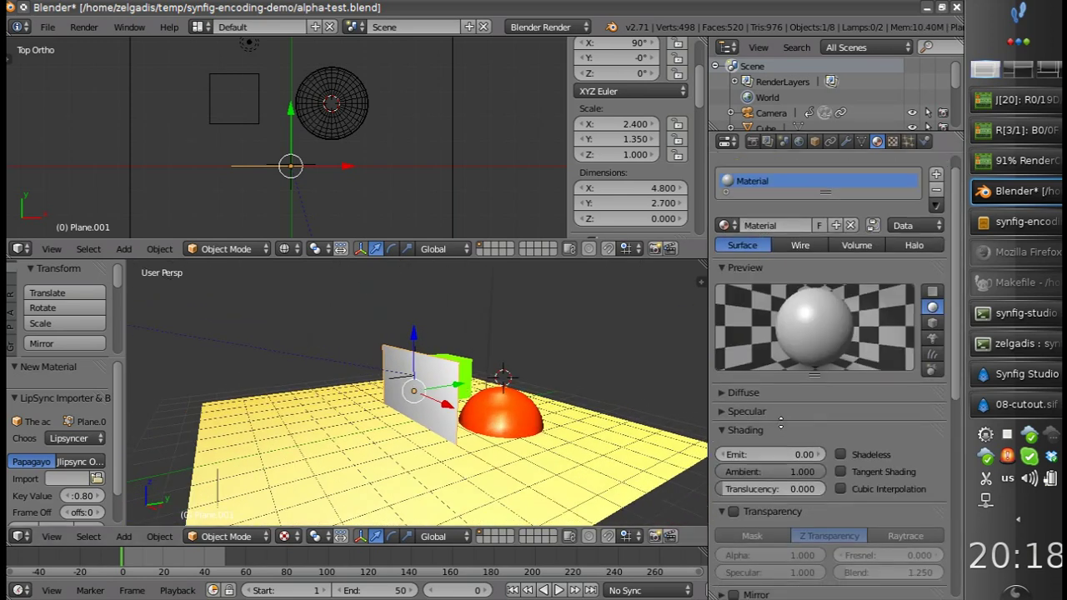
pyautogui.scroll(-1, 796, 454)
pyautogui.scroll(-3, 795, 450)
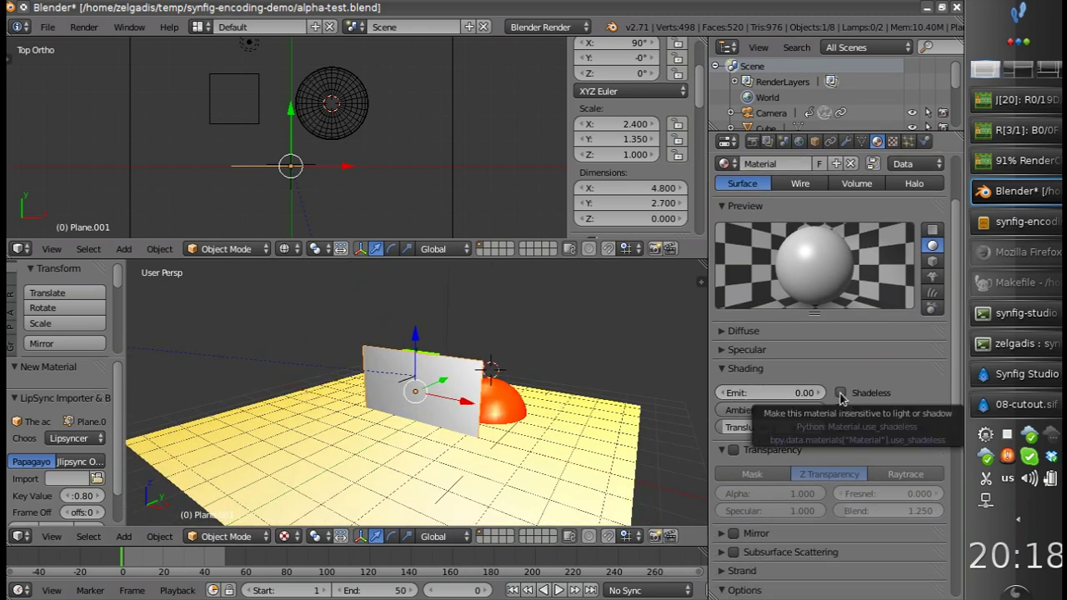
pyautogui.click(840, 393)
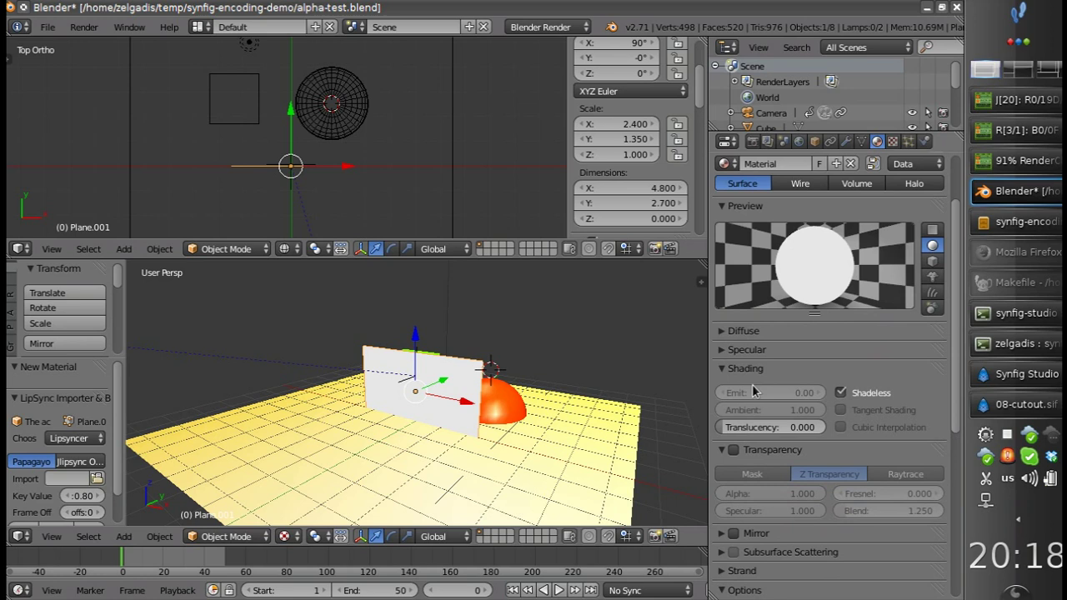
pyautogui.scroll(3, 777, 332)
# Add an Image or Movie texture to the material that loads 08-cutout.avi
pyautogui.click(892, 142)
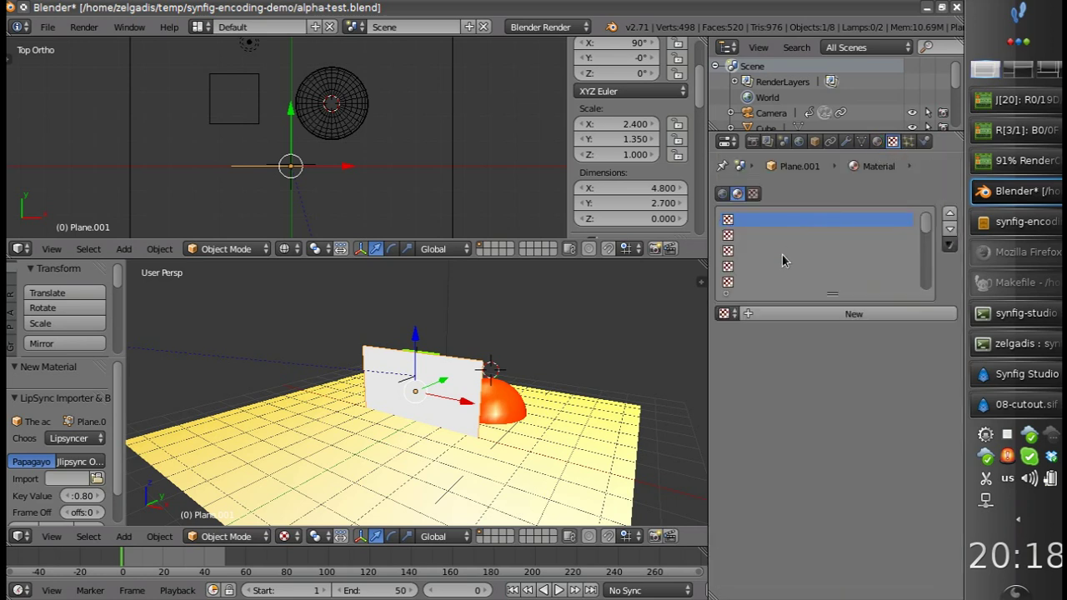
pyautogui.click(811, 315)
pyautogui.click(796, 333)
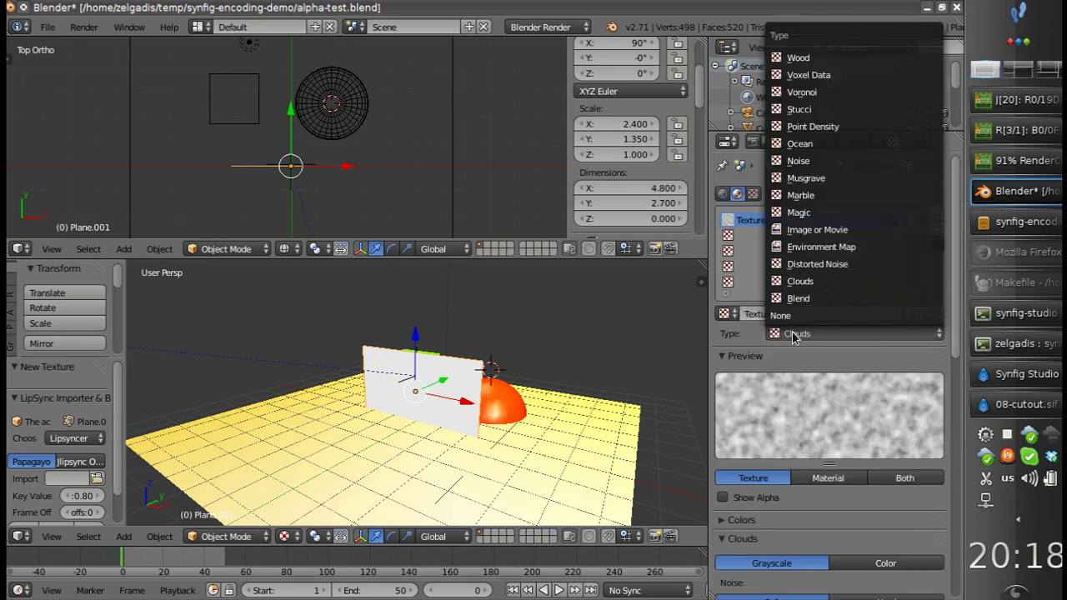
pyautogui.click(816, 229)
pyautogui.scroll(-4, 817, 401)
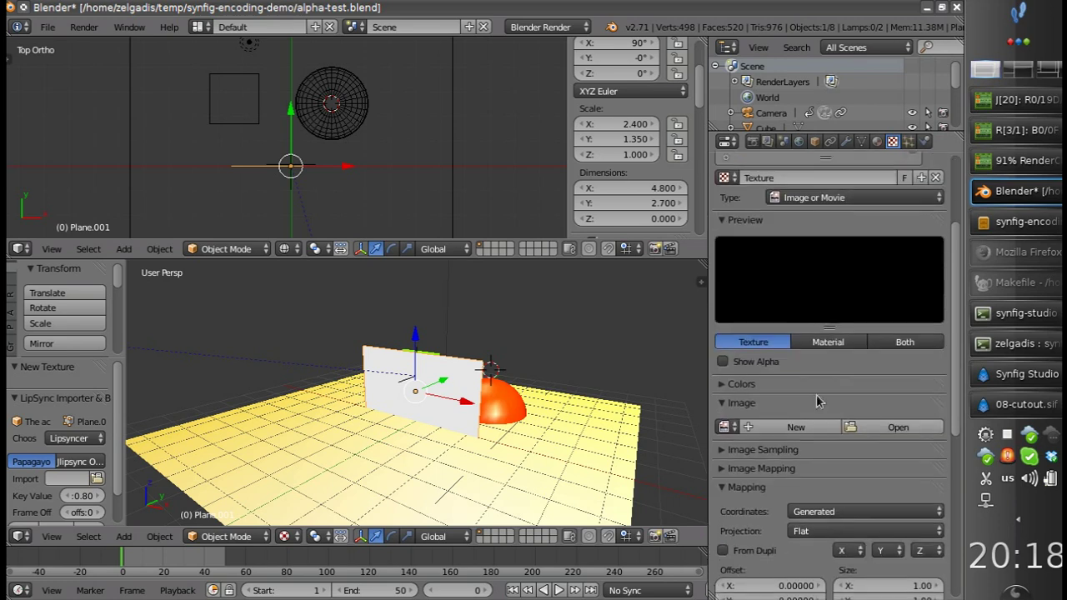
pyautogui.click(868, 428)
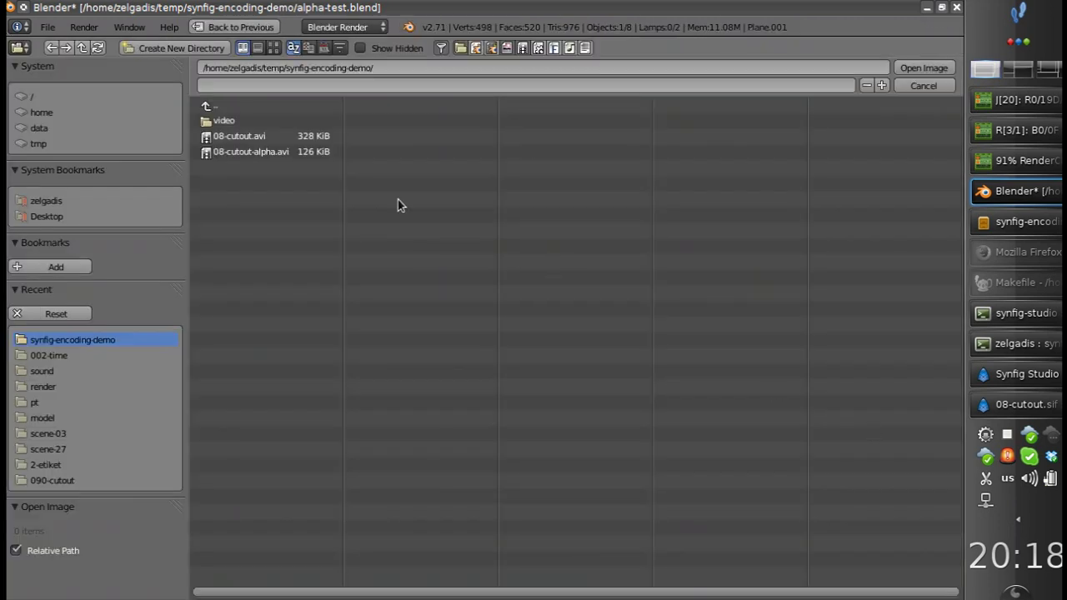
pyautogui.click(243, 136)
pyautogui.click(924, 68)
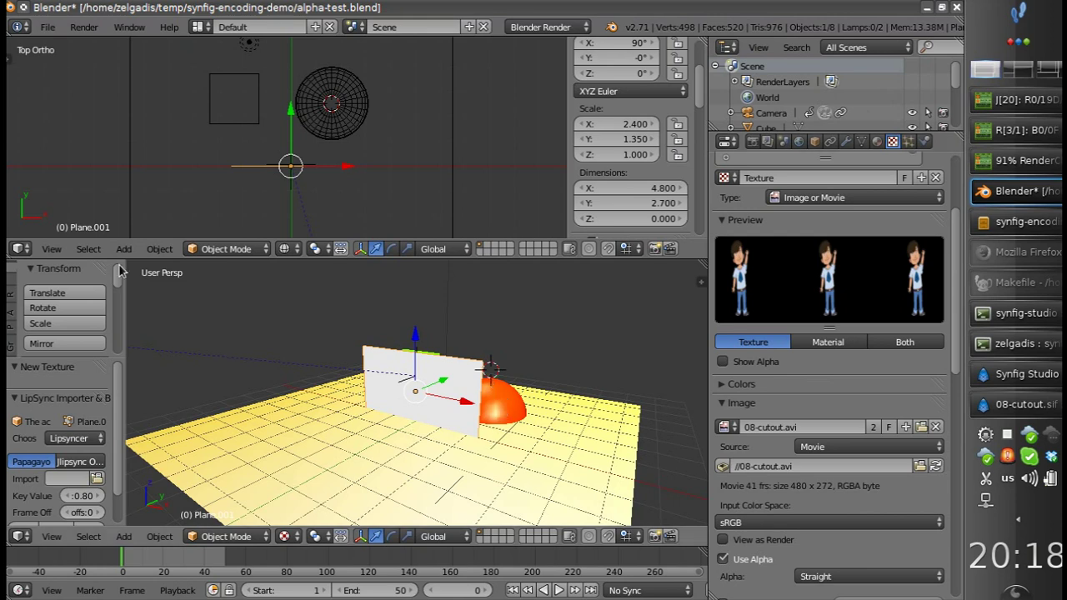
# Switch the top area to the UV/Image Editor to display the character video
pyautogui.moveTo(137, 283); pyautogui.dragTo(169, 314)
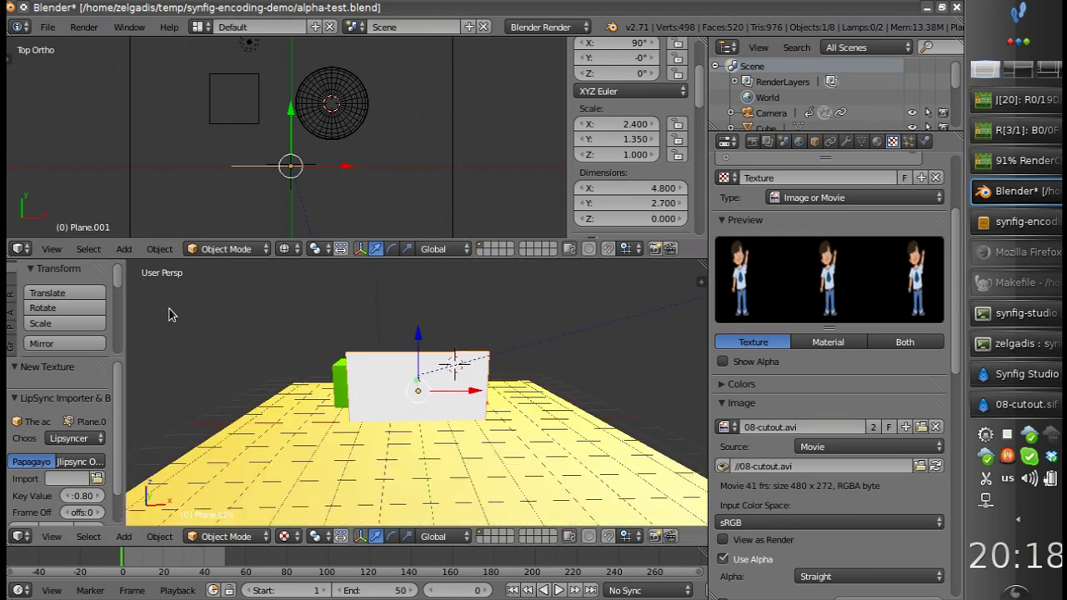
pyautogui.click(21, 249)
pyautogui.click(77, 383)
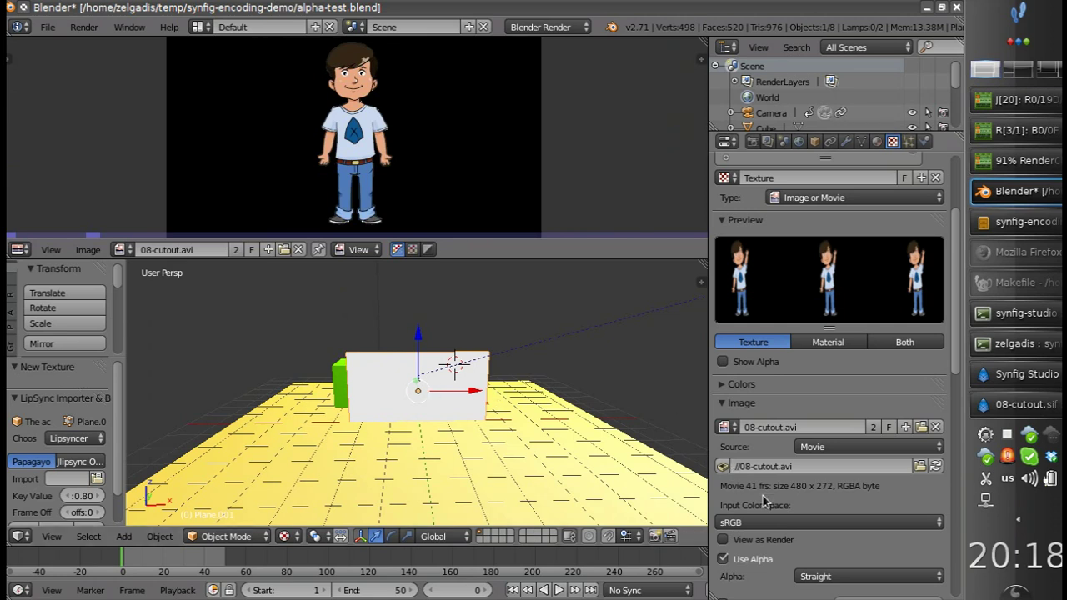
# Set the movie texture's frame count to 40 and preview frames 0 to 30
pyautogui.scroll(-5, 762, 499)
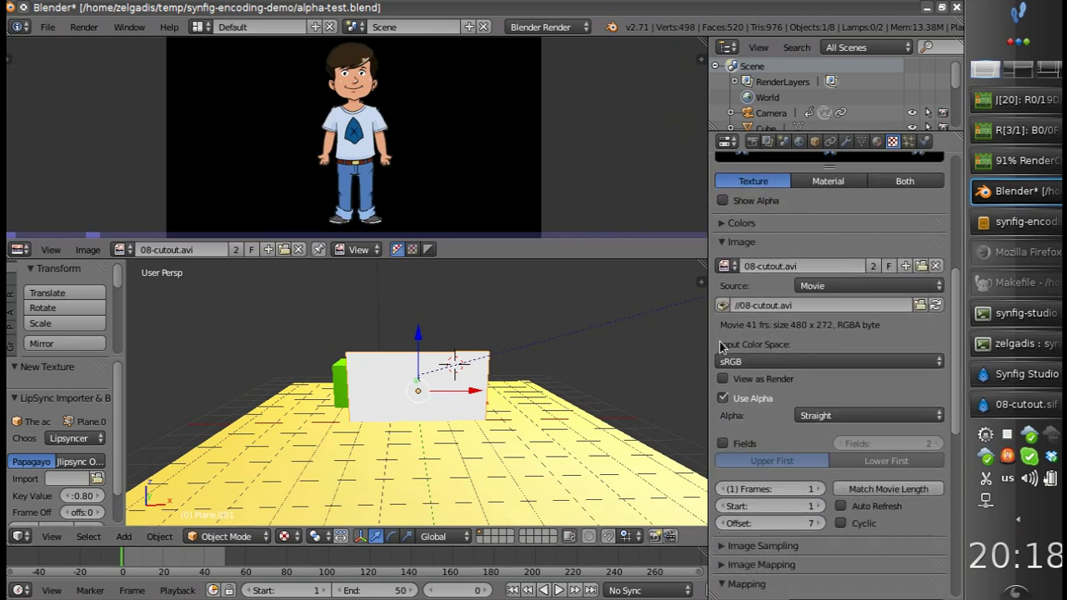
pyautogui.scroll(-3, 723, 332)
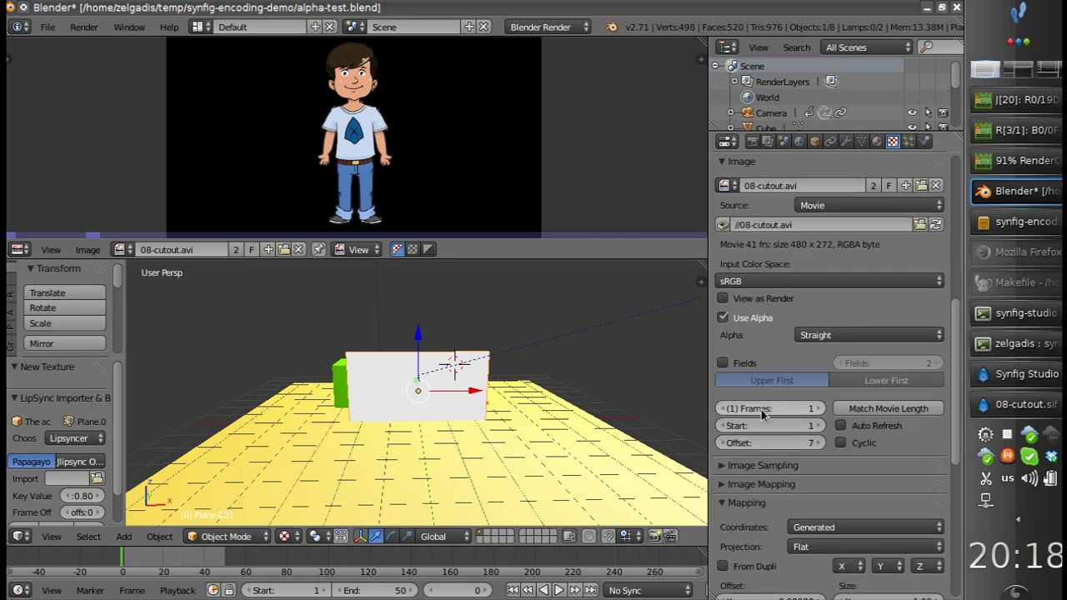
pyautogui.click(760, 409)
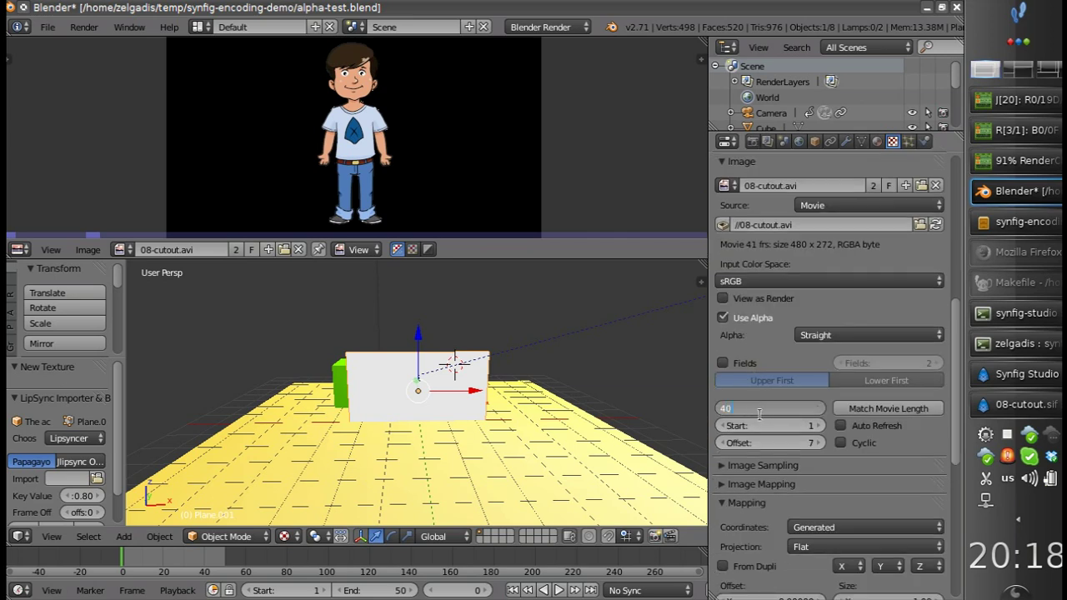
pyautogui.press('Return')
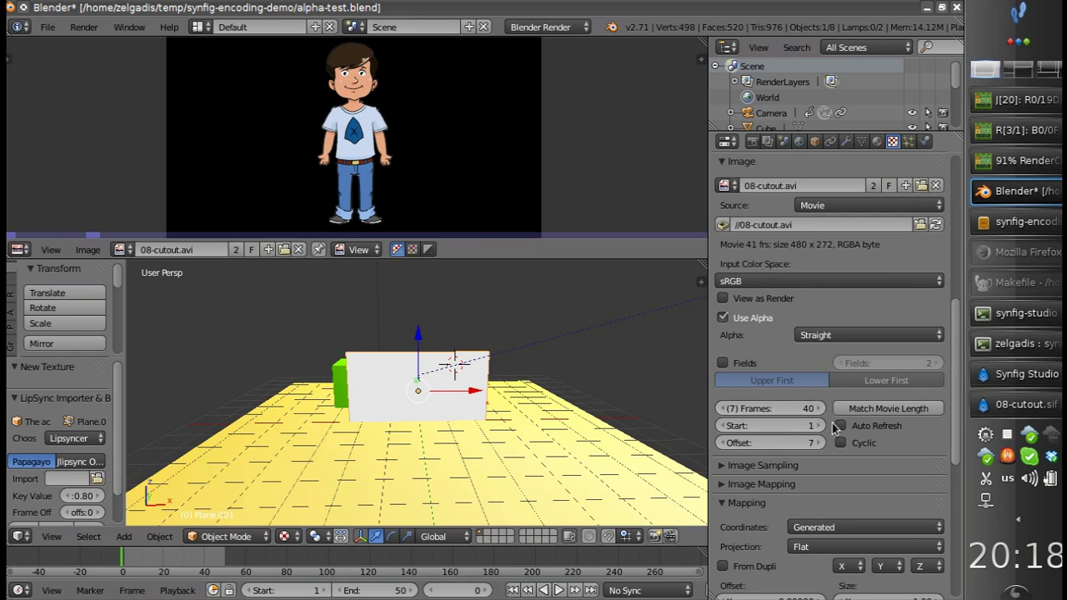
pyautogui.scroll(8, 842, 439)
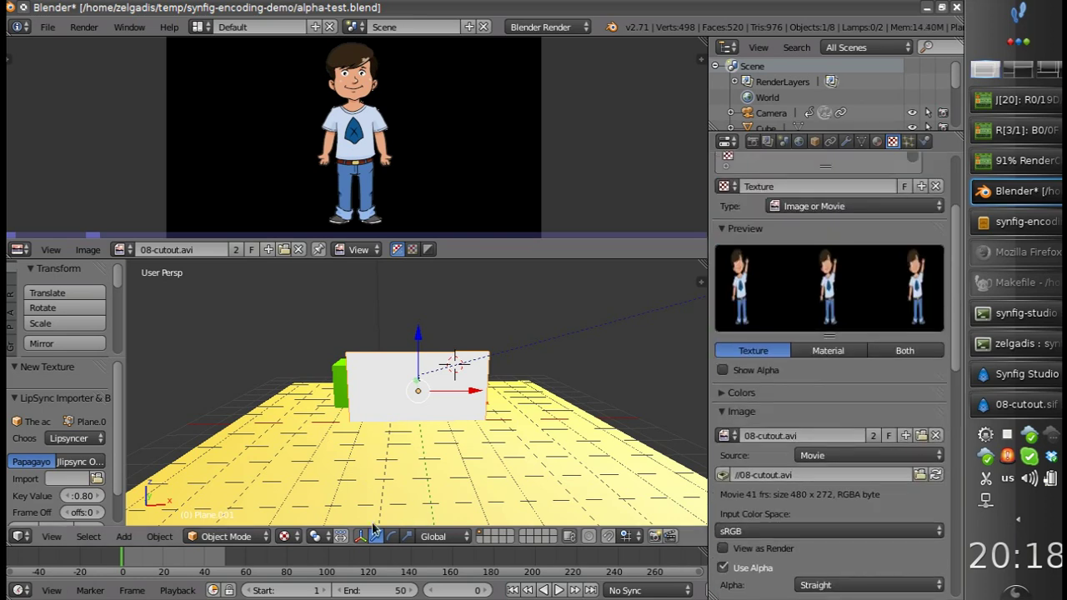
pyautogui.moveTo(215, 563)
pyautogui.mouseDown()
pyautogui.moveTo(169, 566)
pyautogui.moveTo(185, 568)
pyautogui.mouseUp()
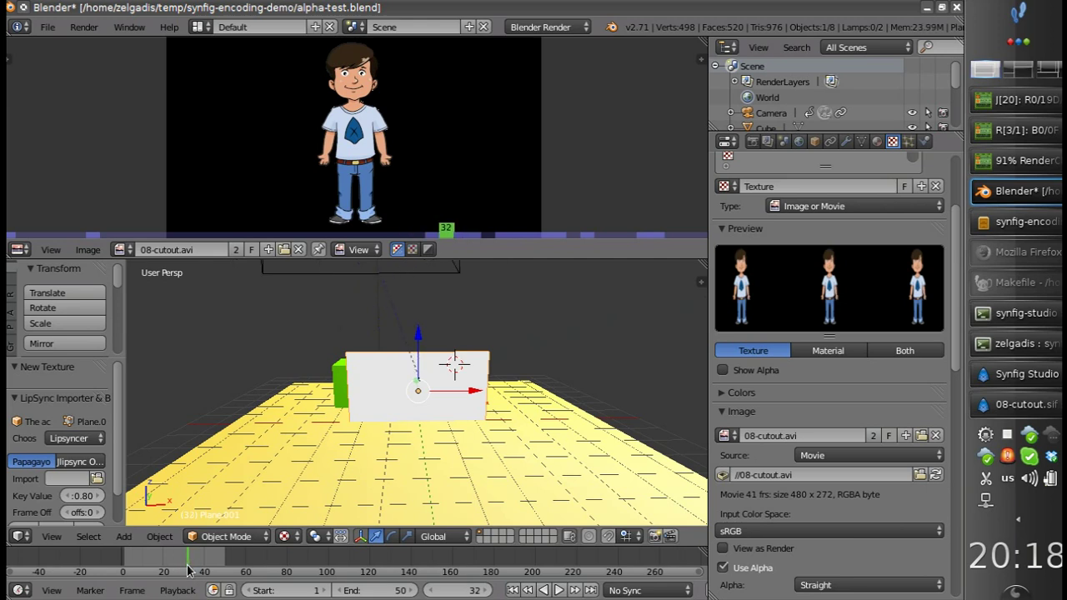
# UV-unwrap Plane.001 in Edit Mode, then scrub the timeline to check the textured plane
pyautogui.press('Tab')
pyautogui.press('u')
pyautogui.click(417, 397)
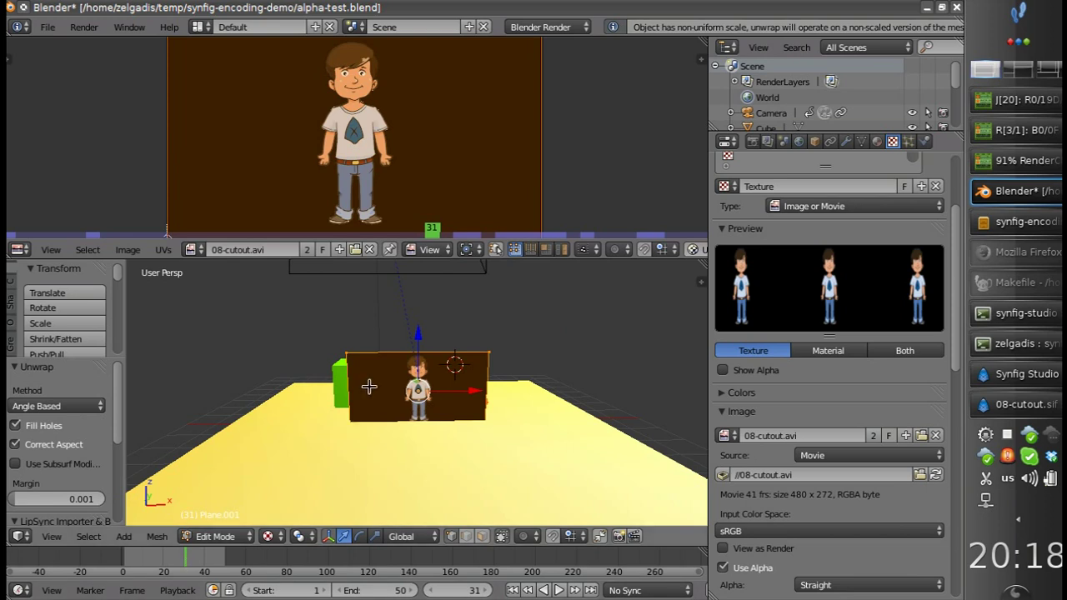
pyautogui.press('Tab')
pyautogui.click(176, 564)
pyautogui.moveTo(176, 564)
pyautogui.mouseDown()
pyautogui.moveTo(154, 564)
pyautogui.moveTo(194, 564)
pyautogui.moveTo(140, 564)
pyautogui.moveTo(156, 564)
pyautogui.mouseUp()
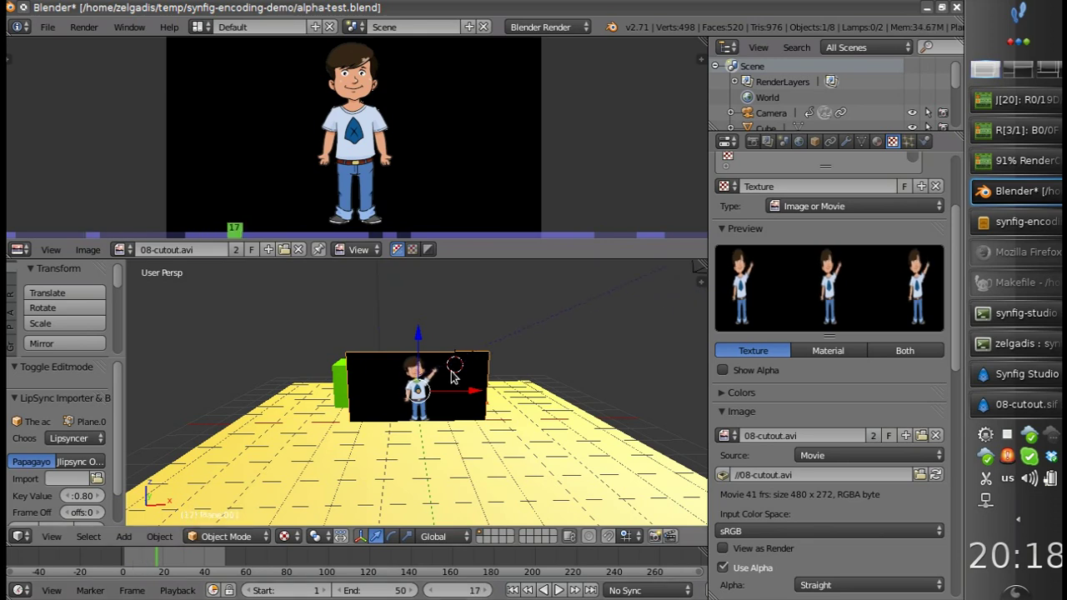
pyautogui.moveTo(379, 416); pyautogui.dragTo(375, 391)
# Add a second Image or Movie texture in an empty slot that loads 08-cutout-alpha.avi
pyautogui.scroll(4, 786, 217)
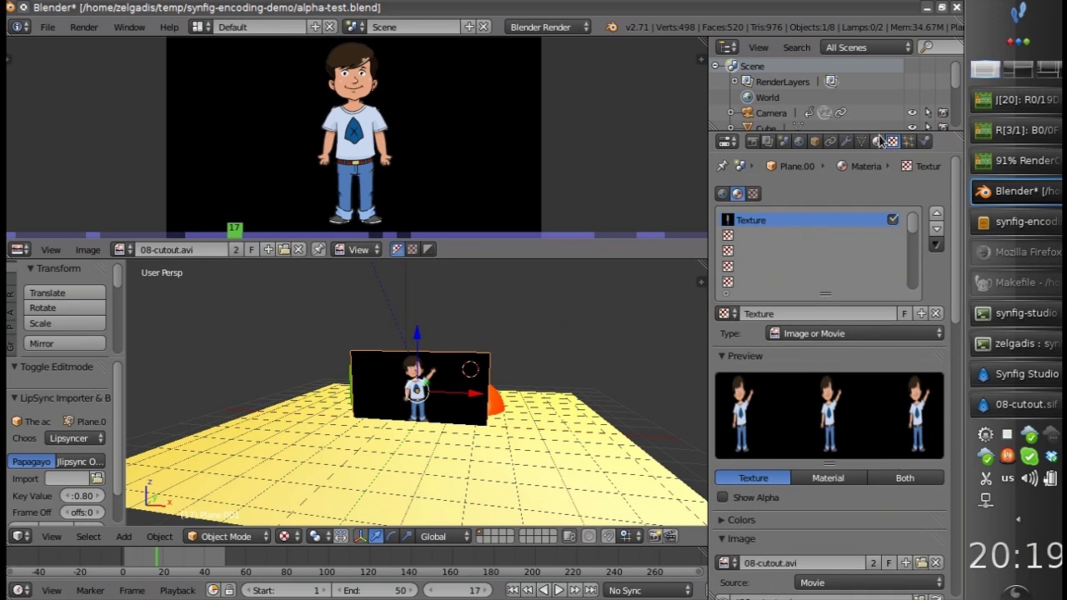
pyautogui.click(783, 236)
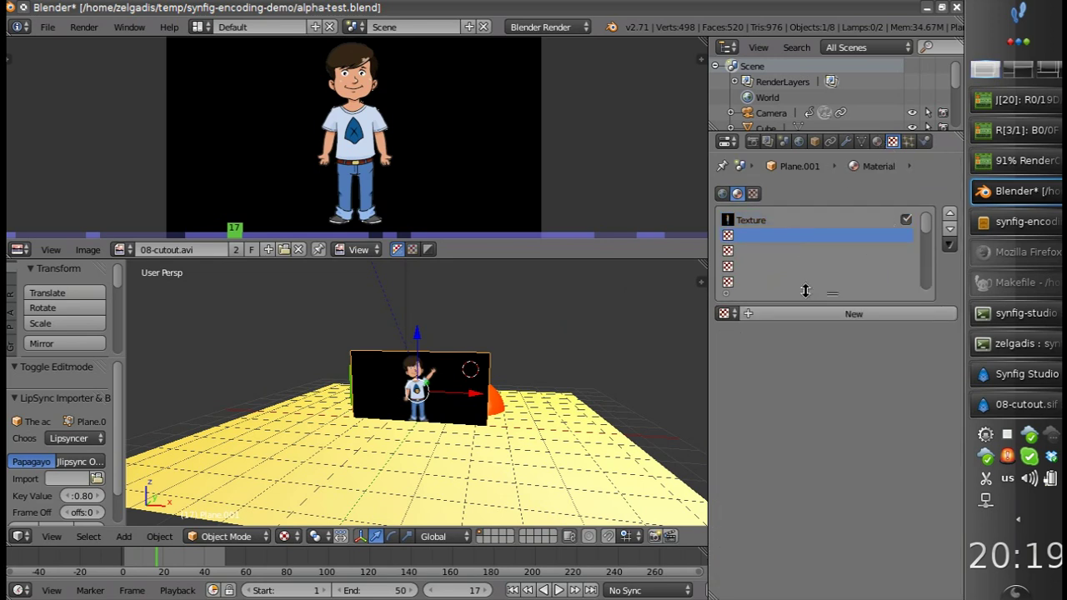
pyautogui.click(780, 310)
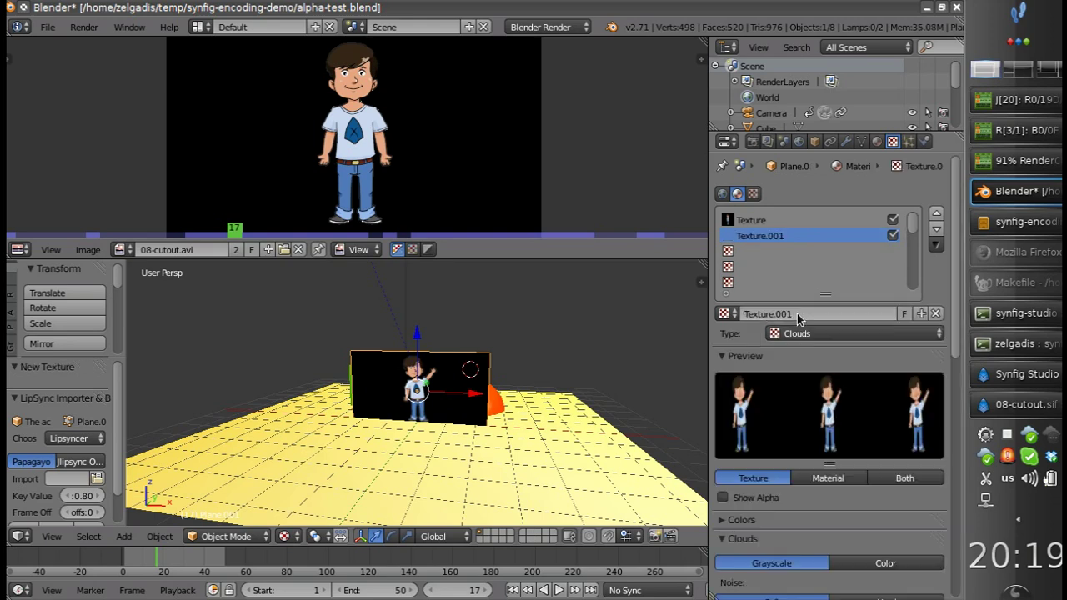
pyautogui.scroll(-3, 796, 373)
pyautogui.click(817, 269)
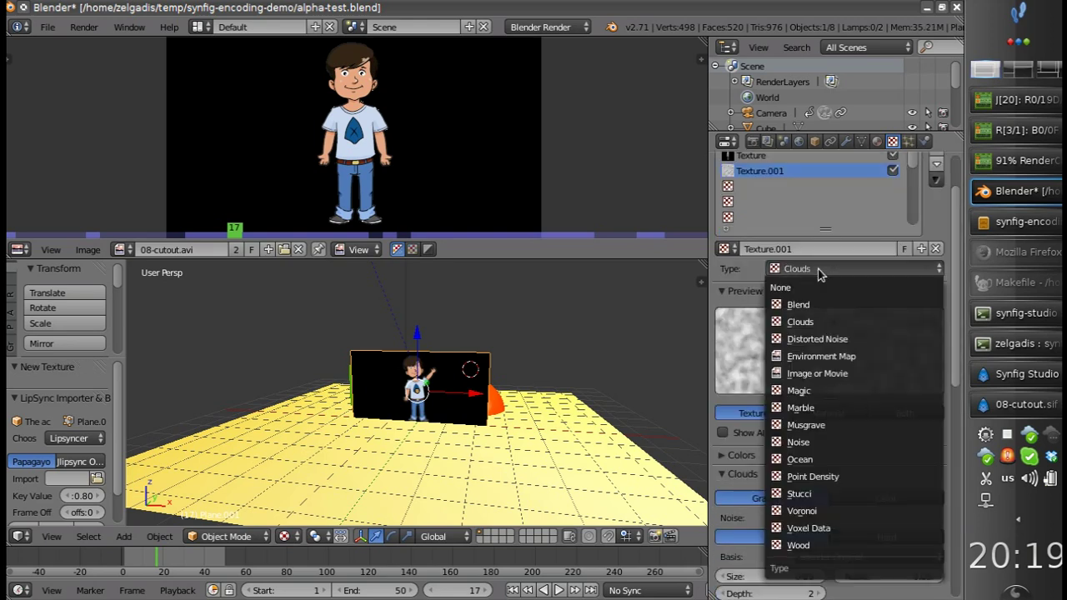
pyautogui.click(813, 373)
pyautogui.scroll(-5, 791, 454)
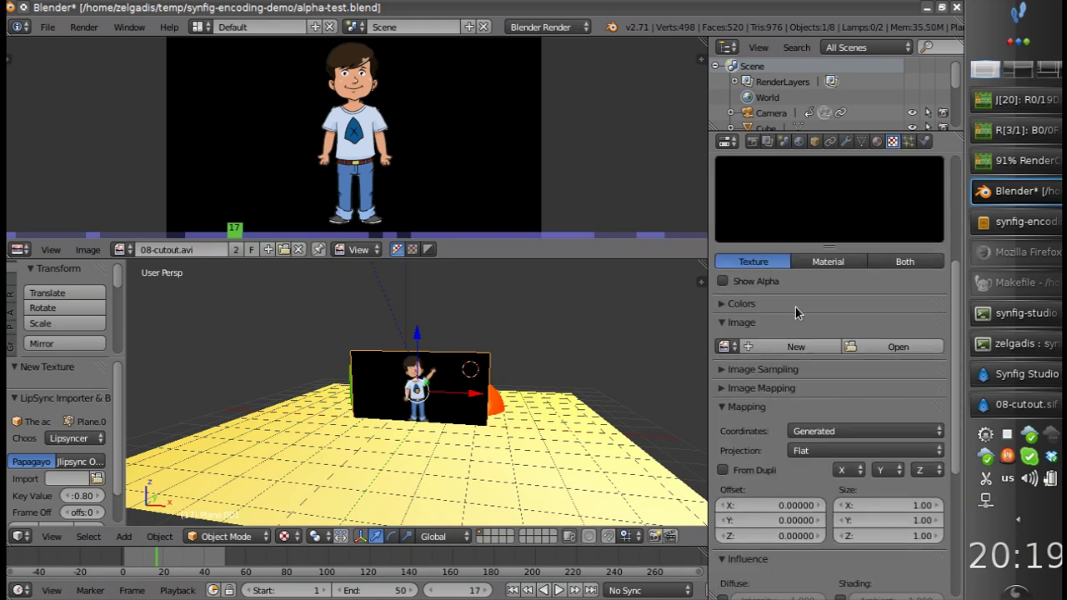
pyautogui.click(897, 347)
pyautogui.click(276, 150)
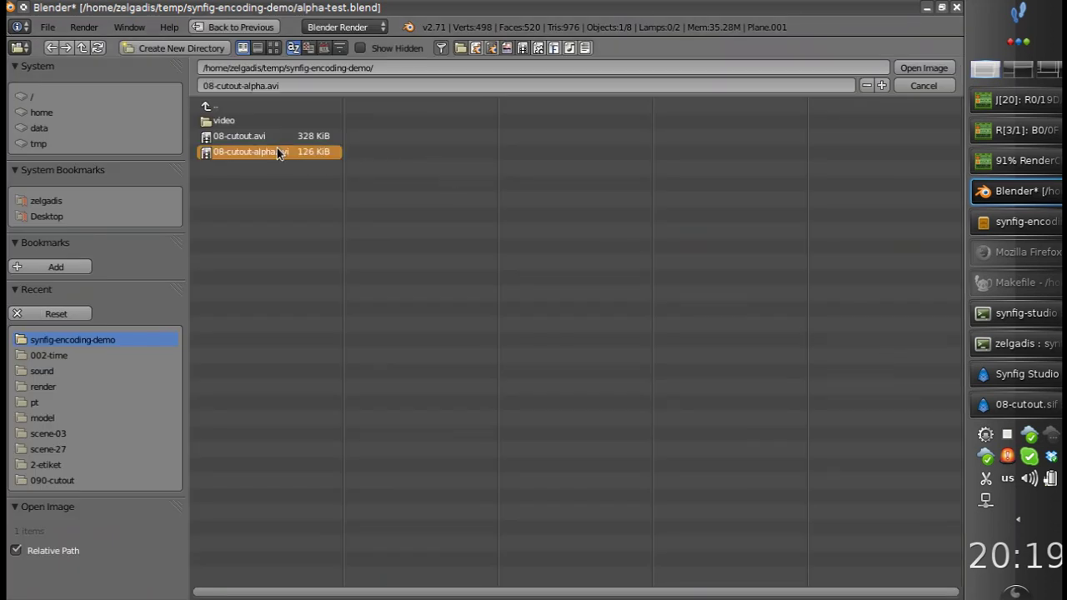
pyautogui.click(910, 69)
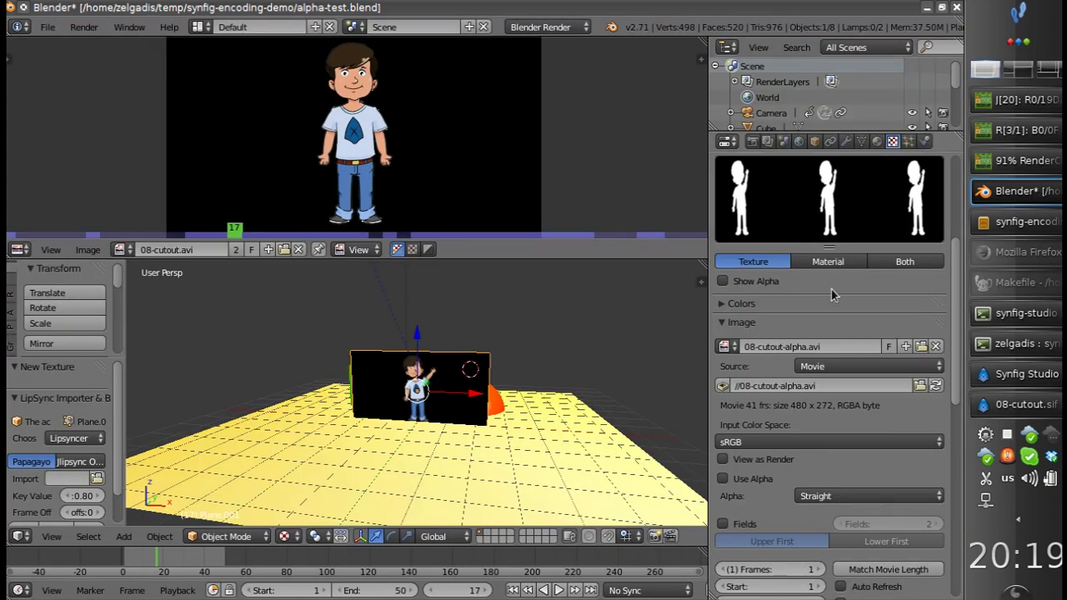
# Set the alpha movie texture's frame count to 40
pyautogui.scroll(-4, 781, 513)
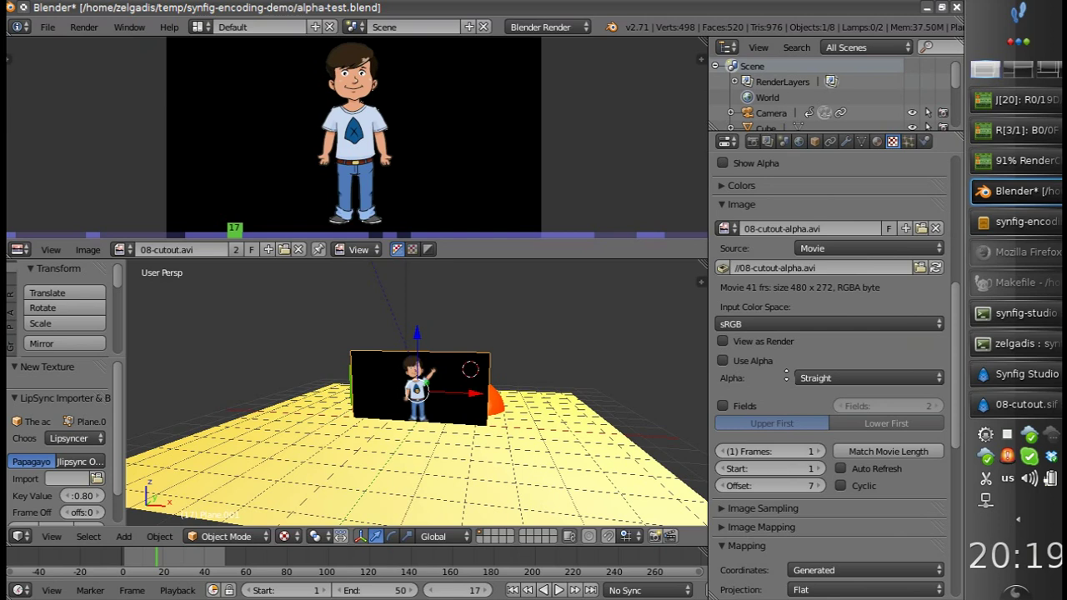
pyautogui.scroll(-1, 734, 431)
pyautogui.click(766, 427)
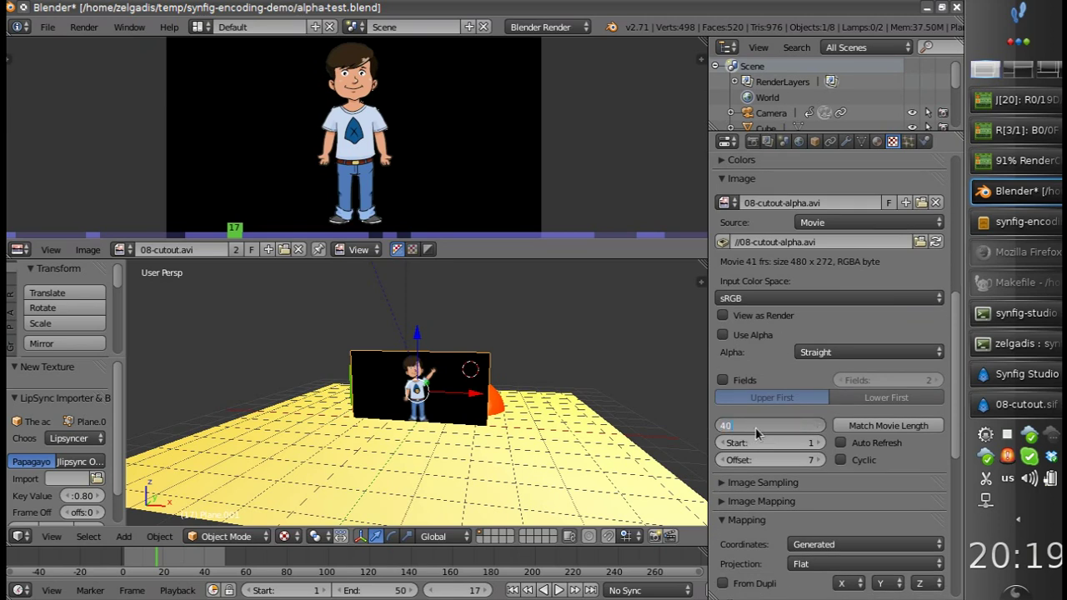
pyautogui.press('Return')
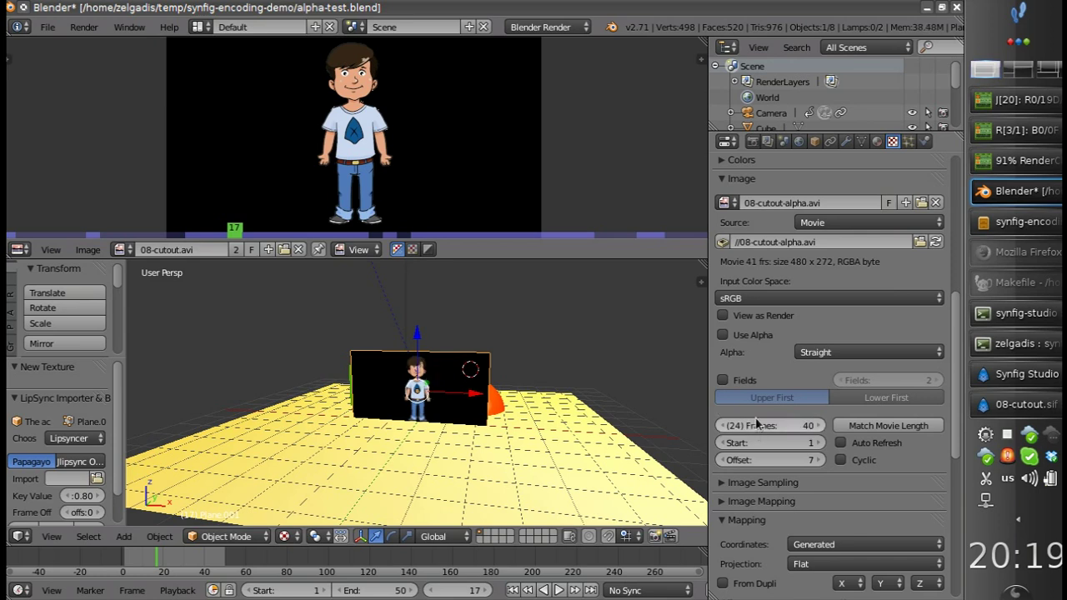
pyautogui.scroll(8, 756, 425)
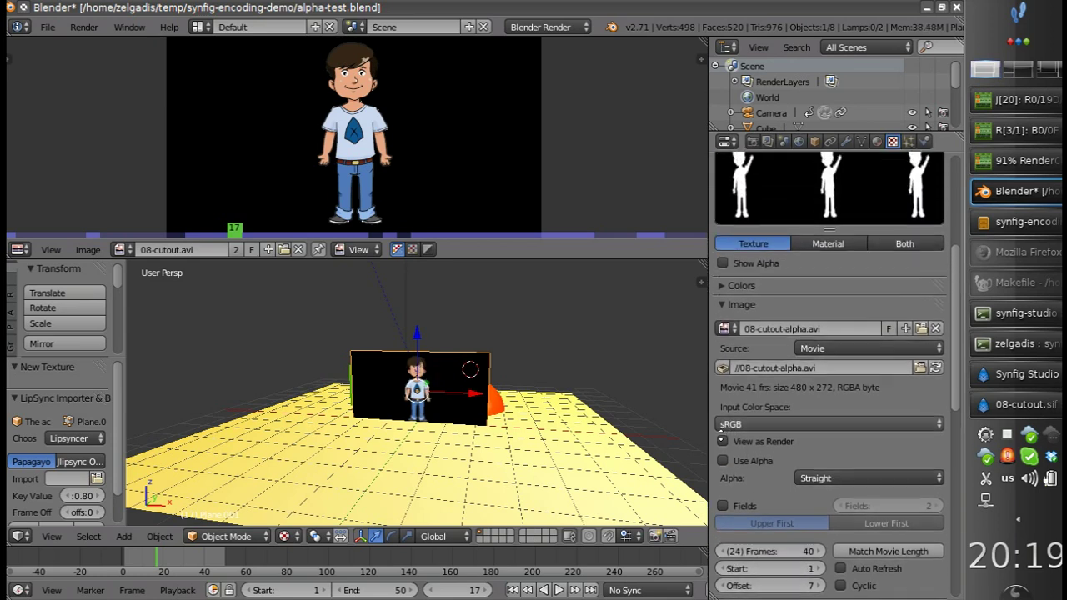
pyautogui.scroll(1, 865, 177)
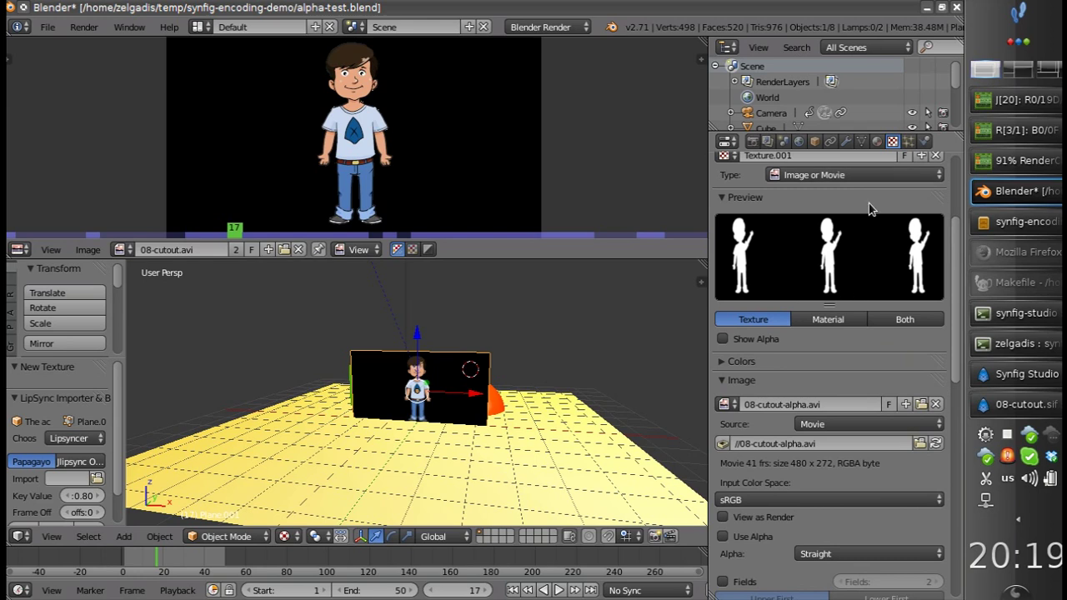
# Switch the alpha texture's influence from Color to Alpha
pyautogui.click(877, 141)
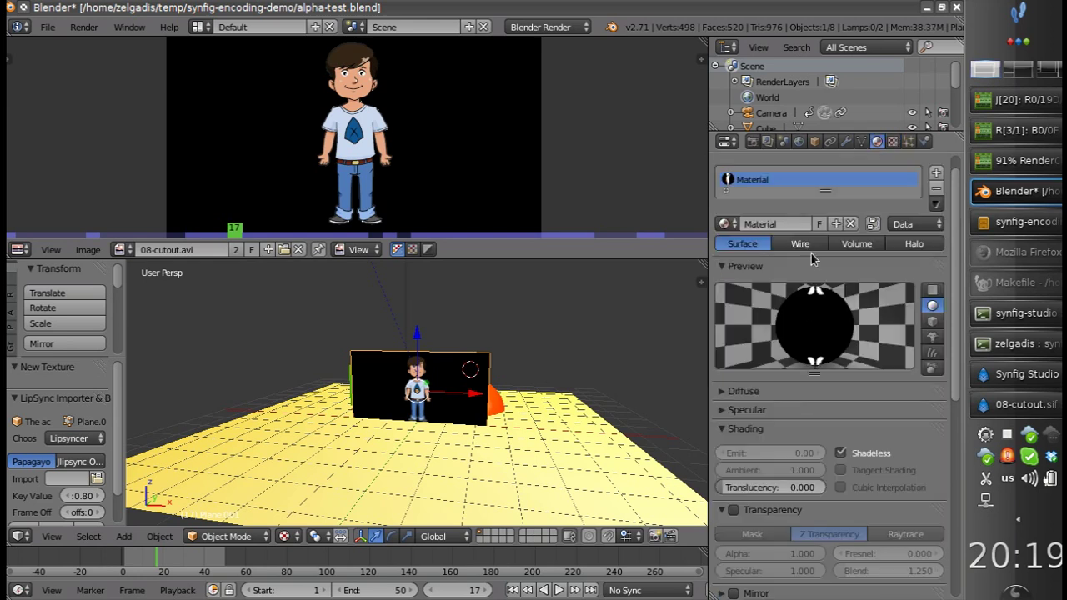
pyautogui.click(892, 142)
pyautogui.scroll(-10, 751, 329)
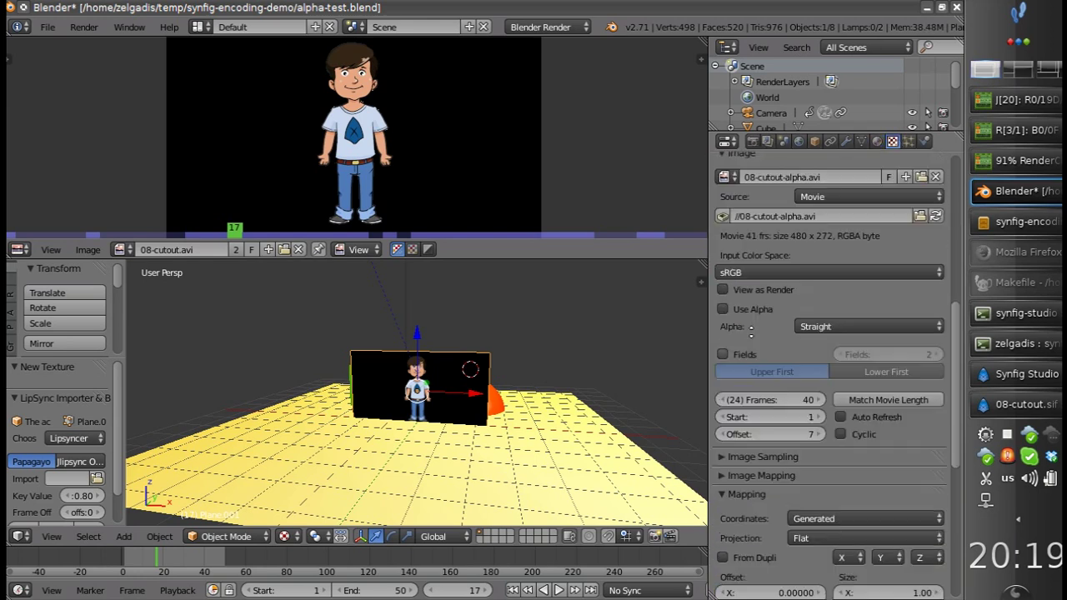
pyautogui.scroll(-10, 750, 329)
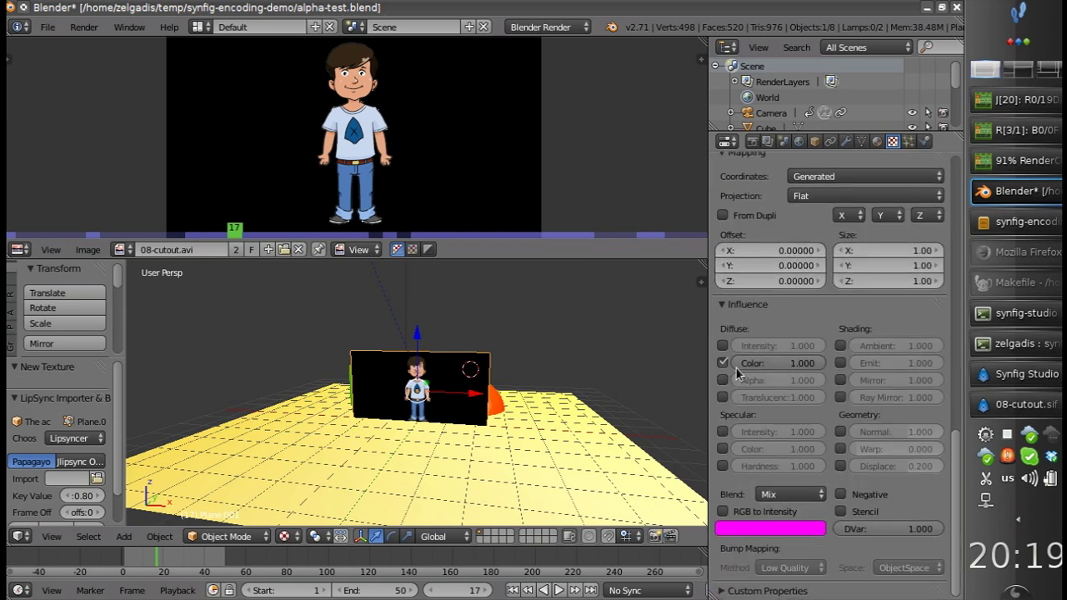
pyautogui.click(721, 364)
pyautogui.click(722, 380)
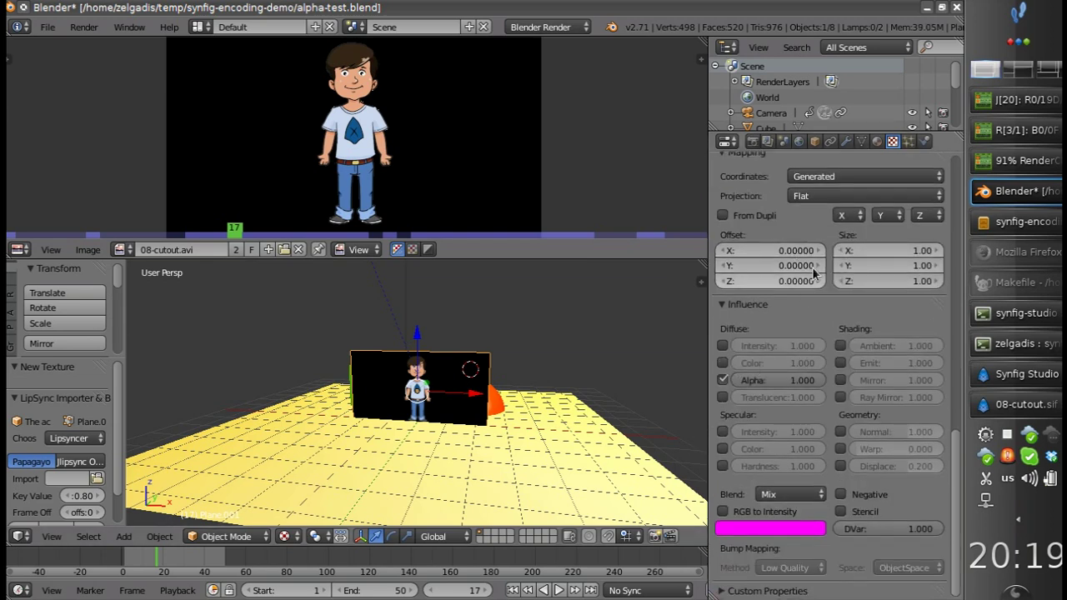
pyautogui.scroll(10, 883, 228)
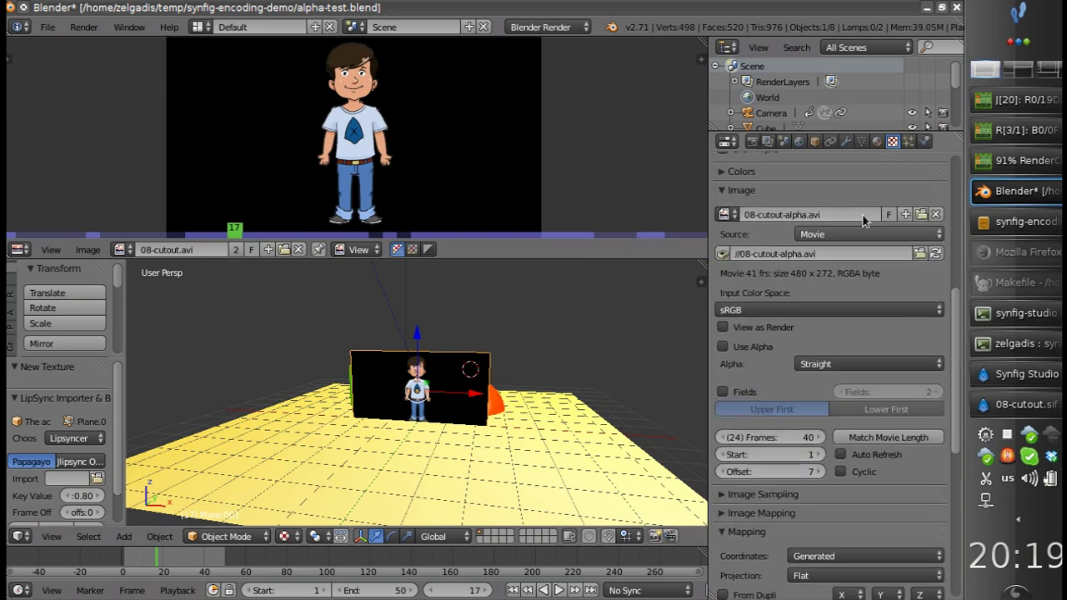
pyautogui.click(877, 142)
# Show the material preview on a flat plane and test-render the current frame with F12
pyautogui.click(932, 310)
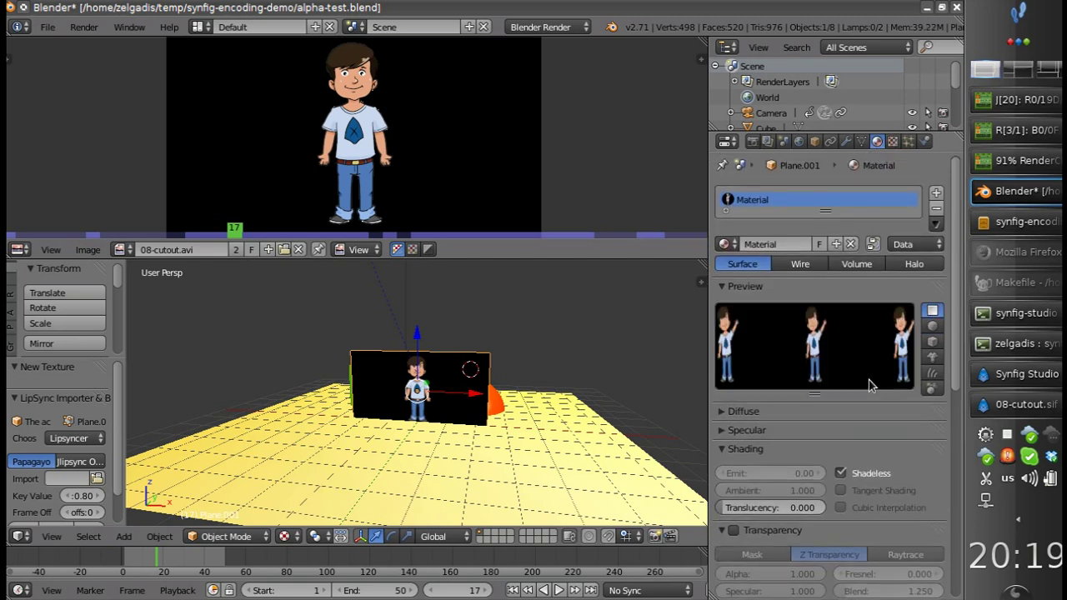
pyautogui.scroll(-2, 800, 432)
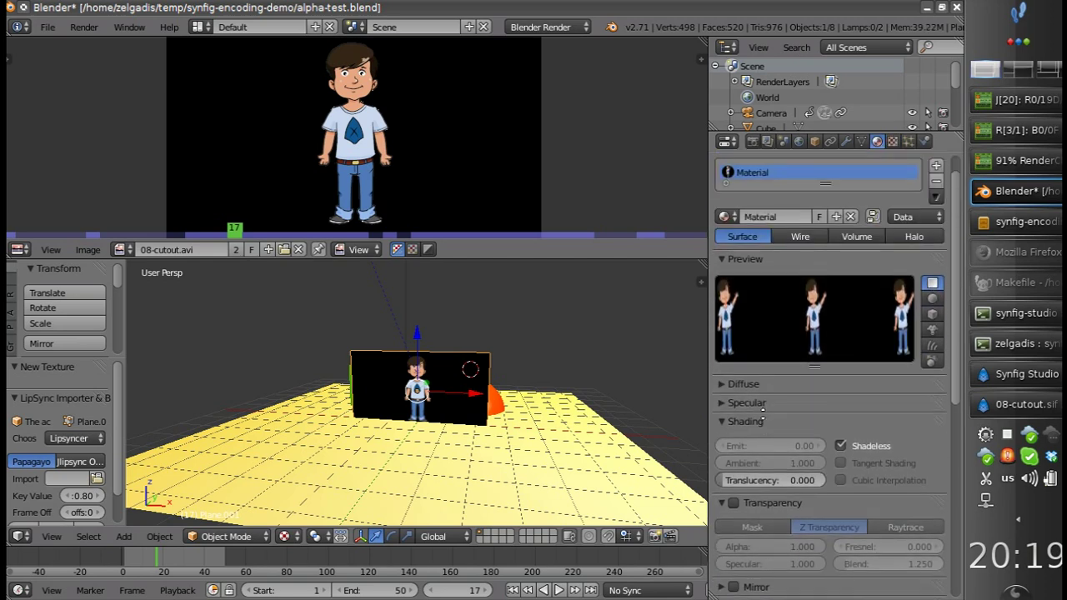
pyautogui.scroll(2, 760, 406)
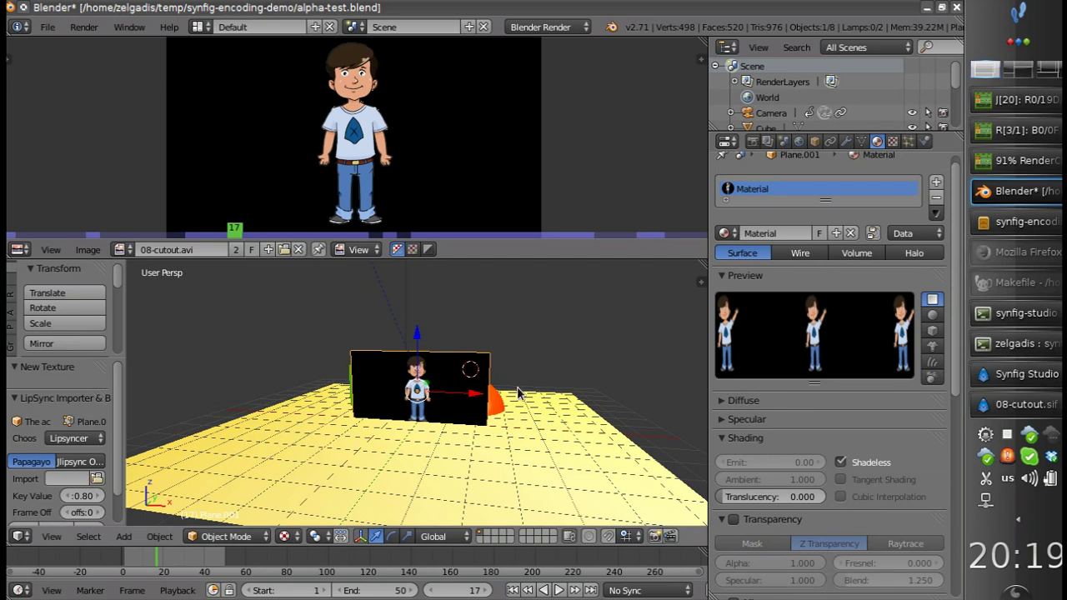
pyautogui.press('F12')
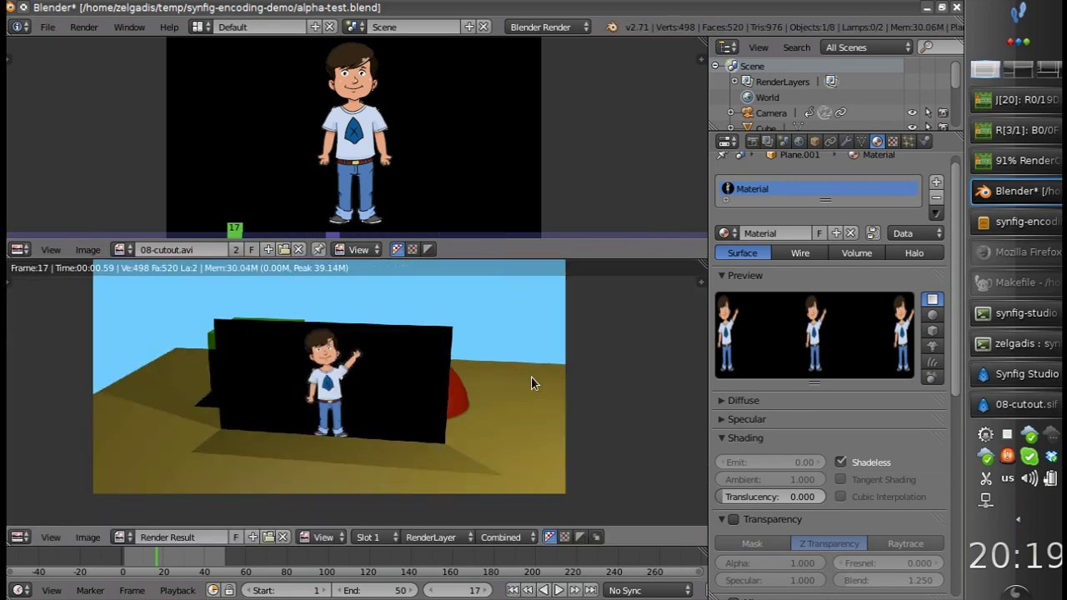
pyautogui.press('Escape')
pyautogui.scroll(-5, 750, 473)
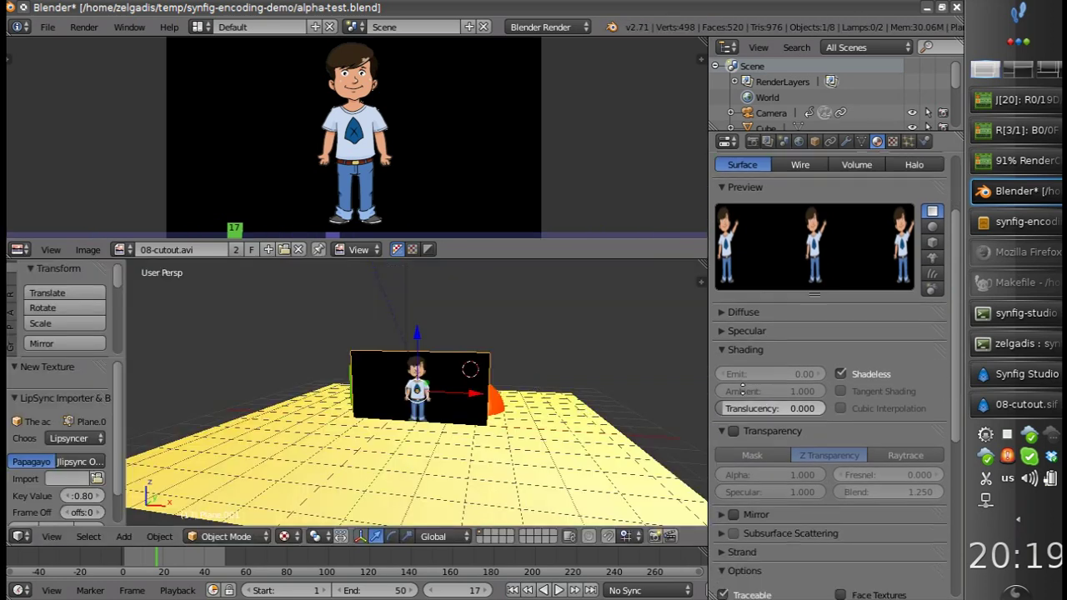
pyautogui.scroll(-4, 747, 489)
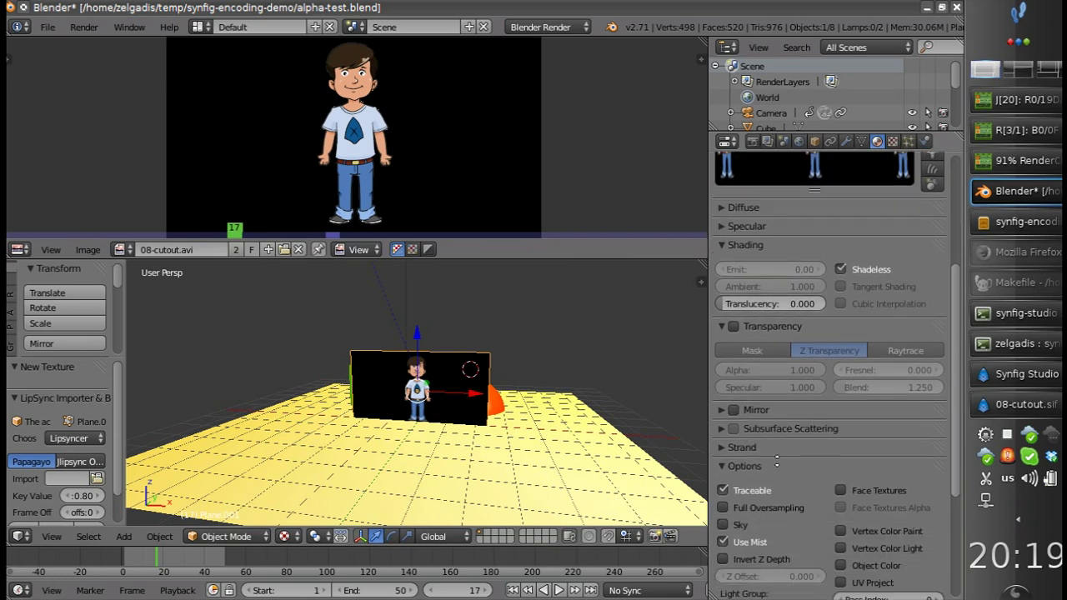
pyautogui.scroll(3, 736, 317)
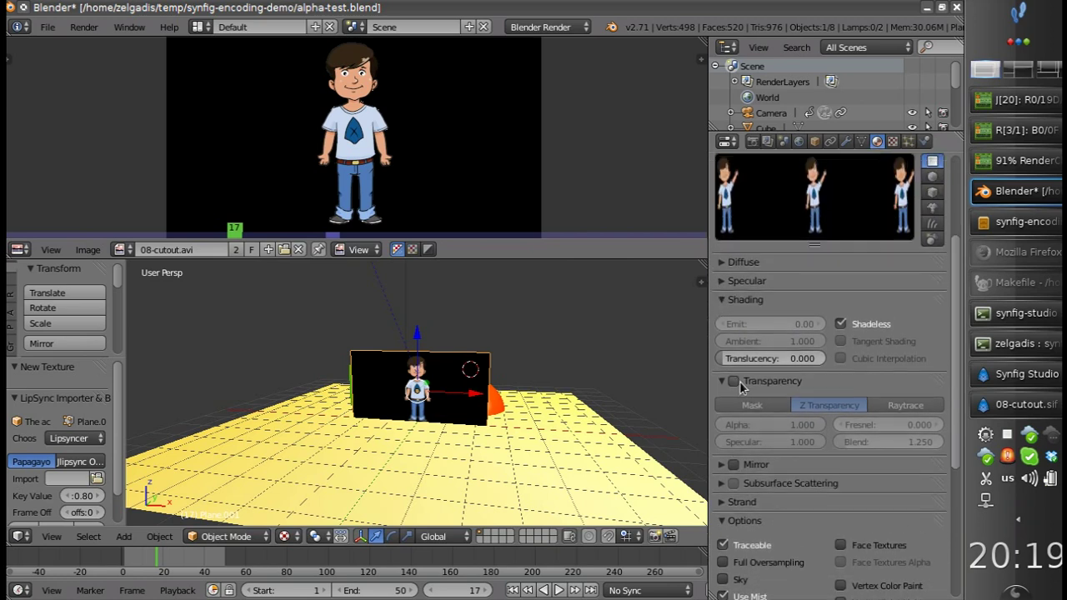
# Enable material Transparency, set Alpha to 0.000, and test-render to confirm the boy is cut out
pyautogui.click(734, 382)
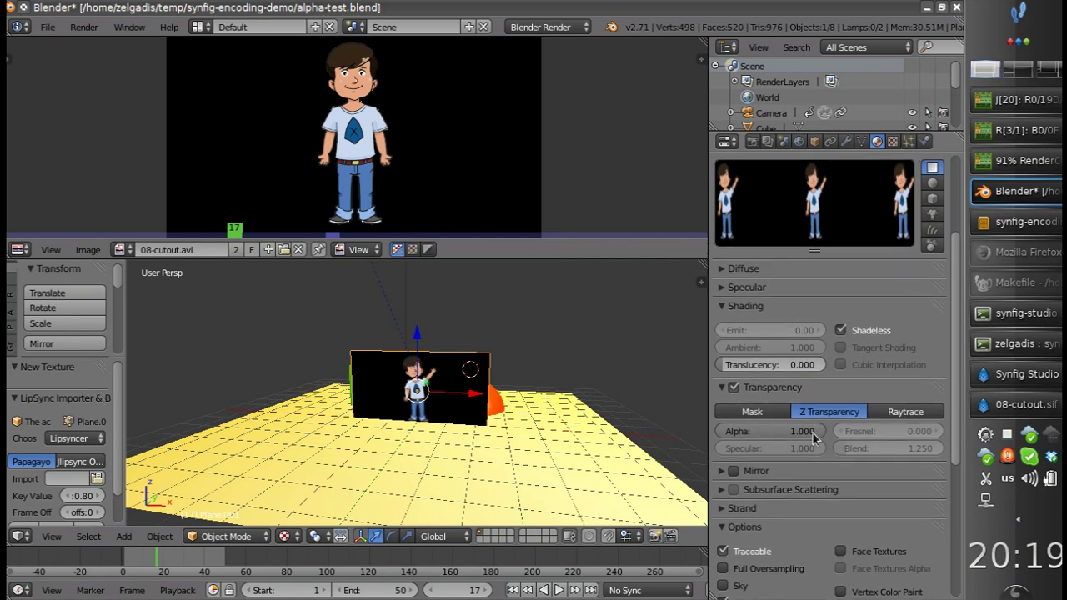
pyautogui.moveTo(819, 430); pyautogui.dragTo(709, 426)
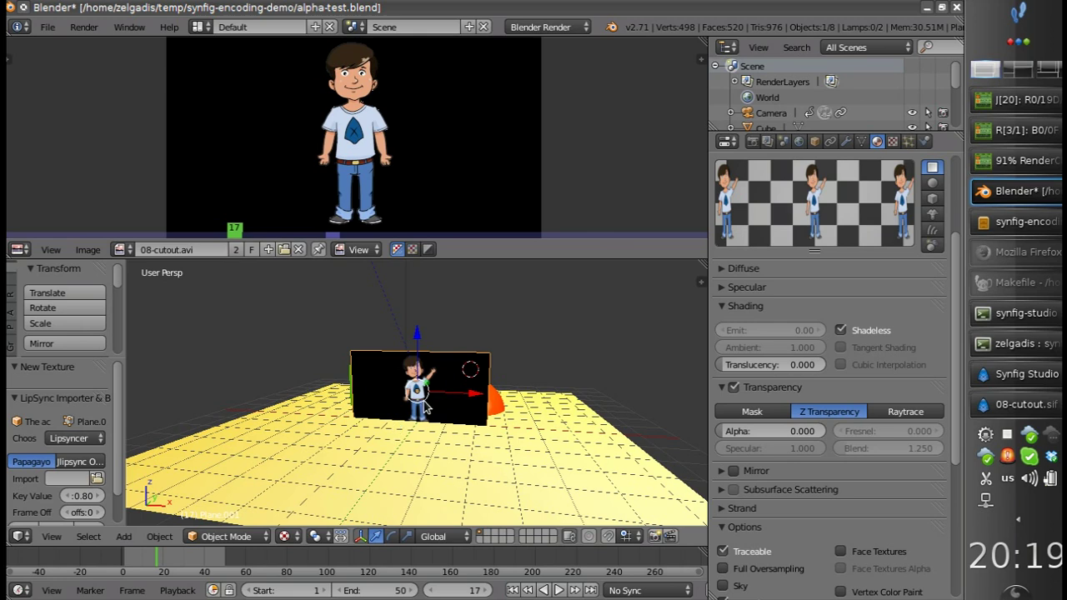
pyautogui.press('F12')
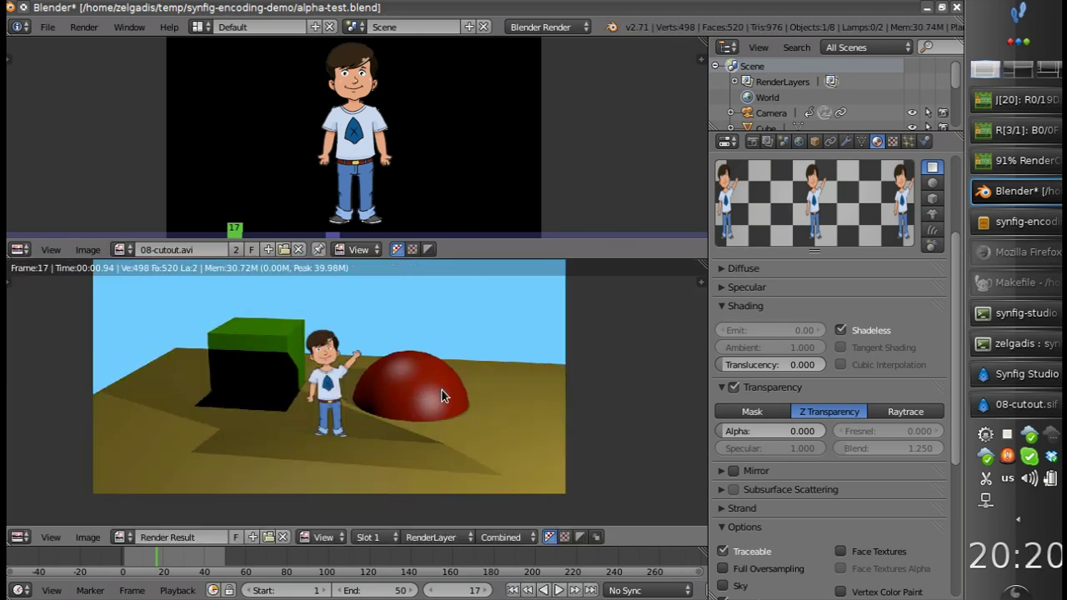
pyautogui.press('Escape')
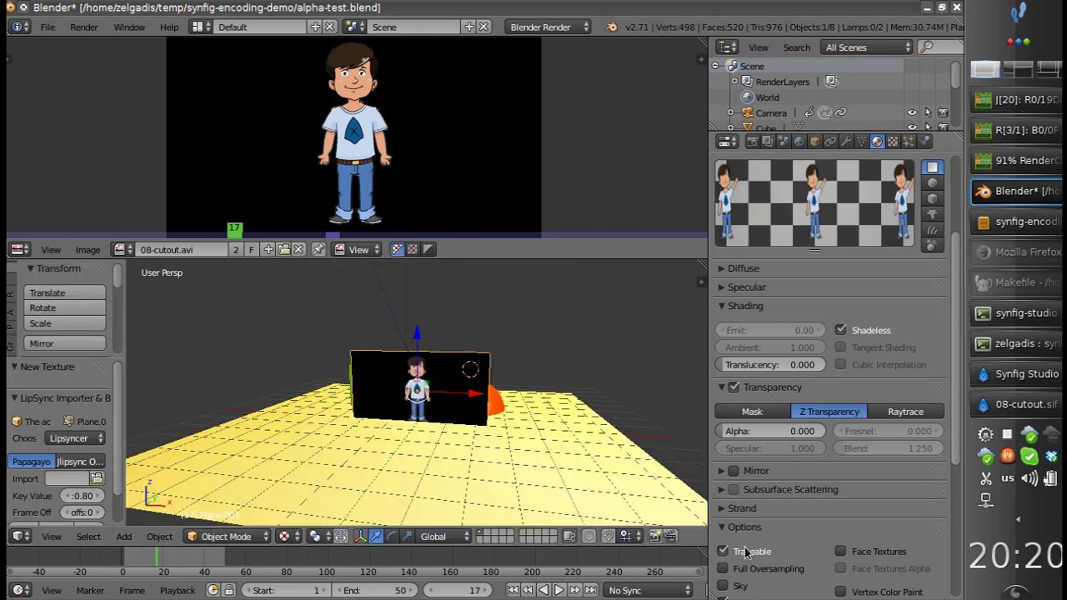
# Turn off Traceable in the plane's material Options and re-render to check the shadow is gone
pyautogui.scroll(-4, 830, 375)
pyautogui.scroll(-1, 722, 425)
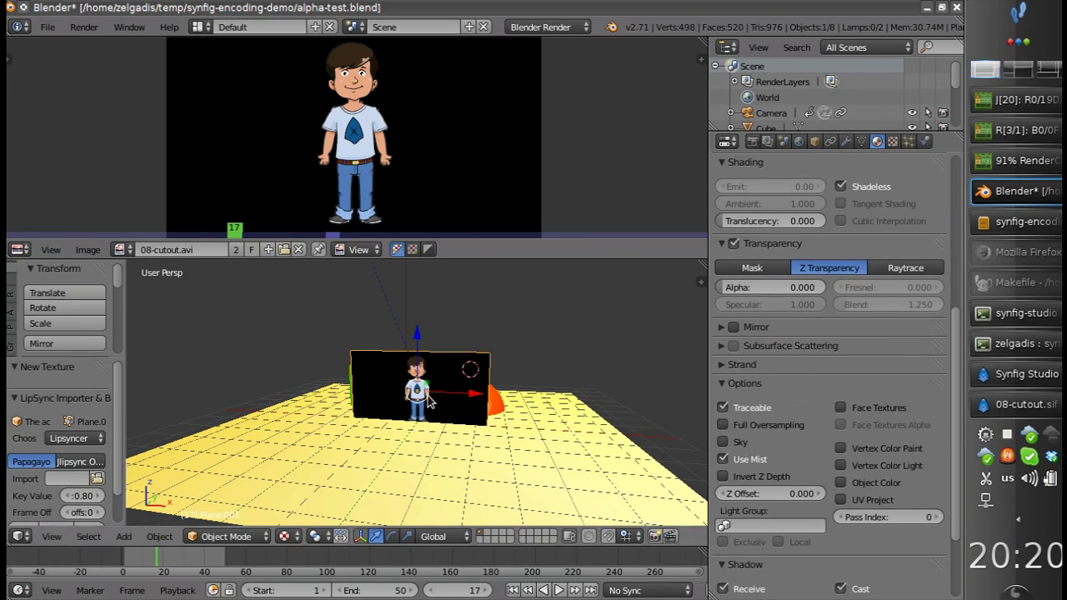
pyautogui.moveTo(492, 444); pyautogui.dragTo(736, 407)
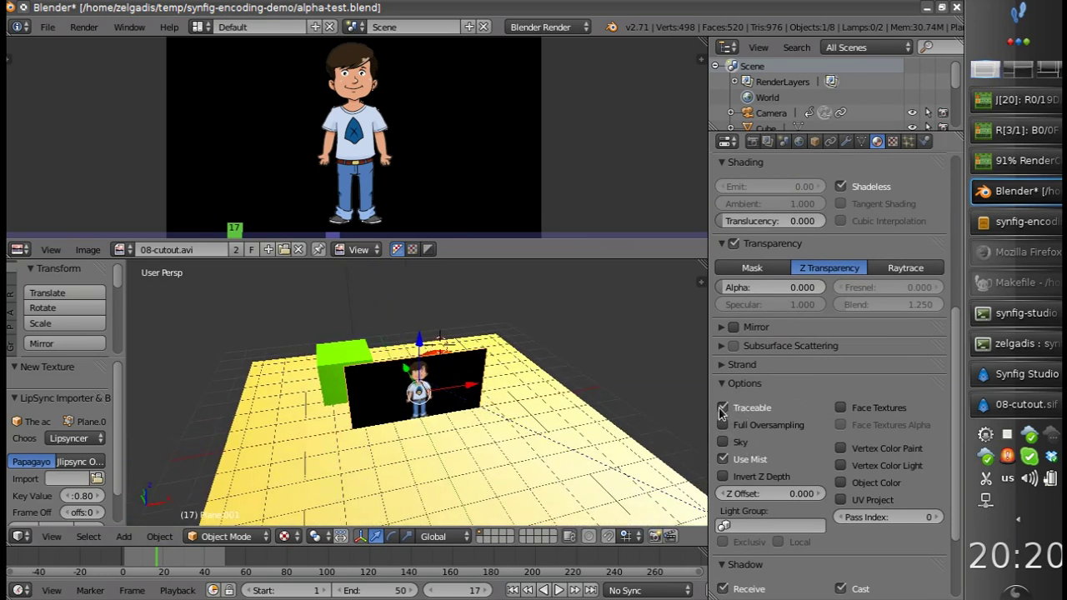
pyautogui.click(721, 408)
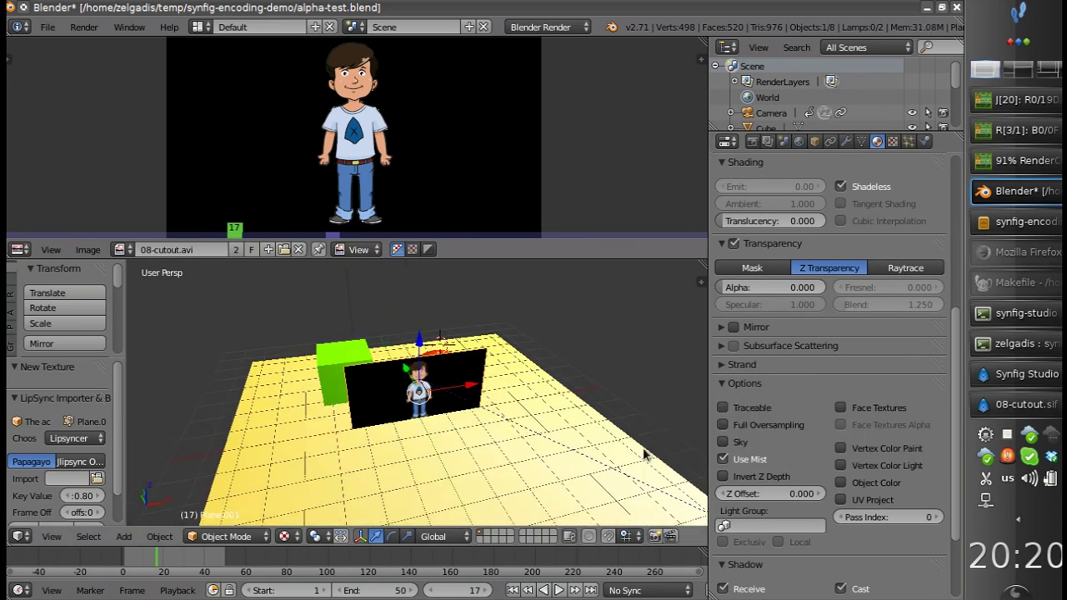
pyautogui.moveTo(325, 425); pyautogui.dragTo(360, 428)
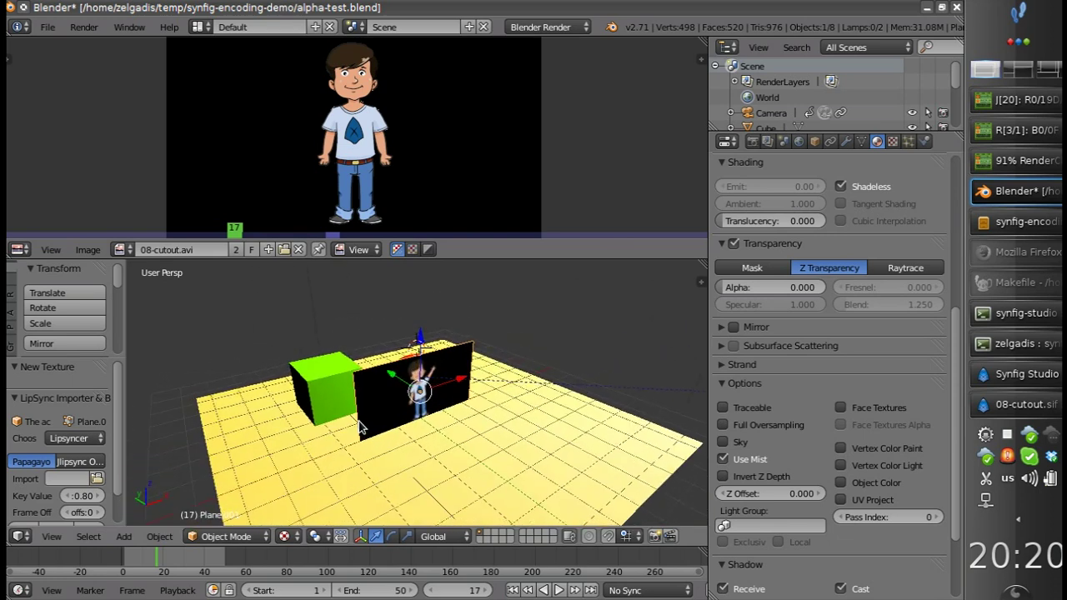
pyautogui.press('F12')
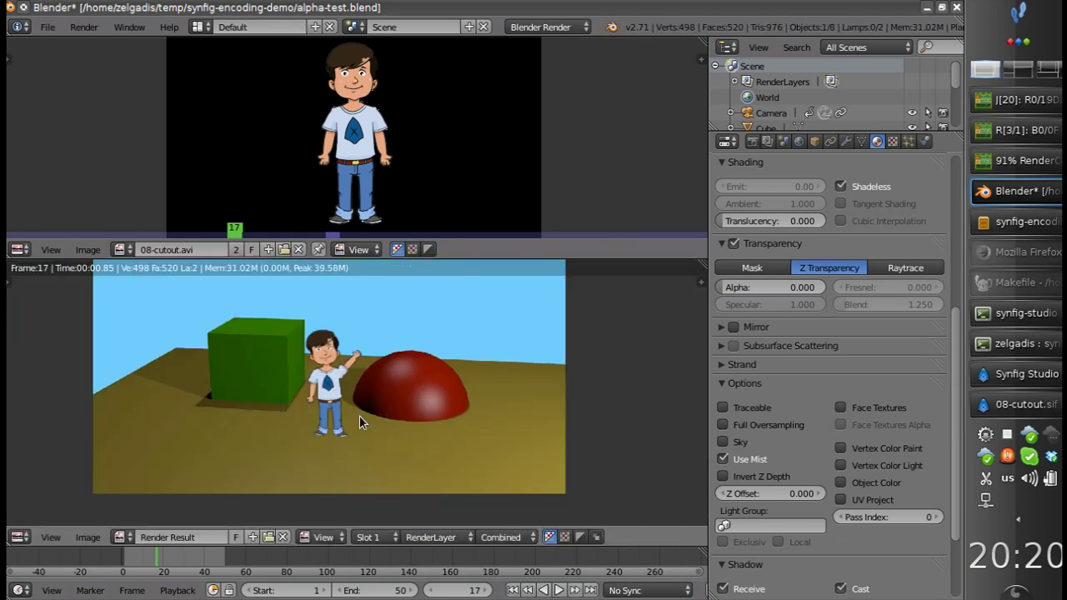
pyautogui.moveTo(399, 406); pyautogui.dragTo(390, 440)
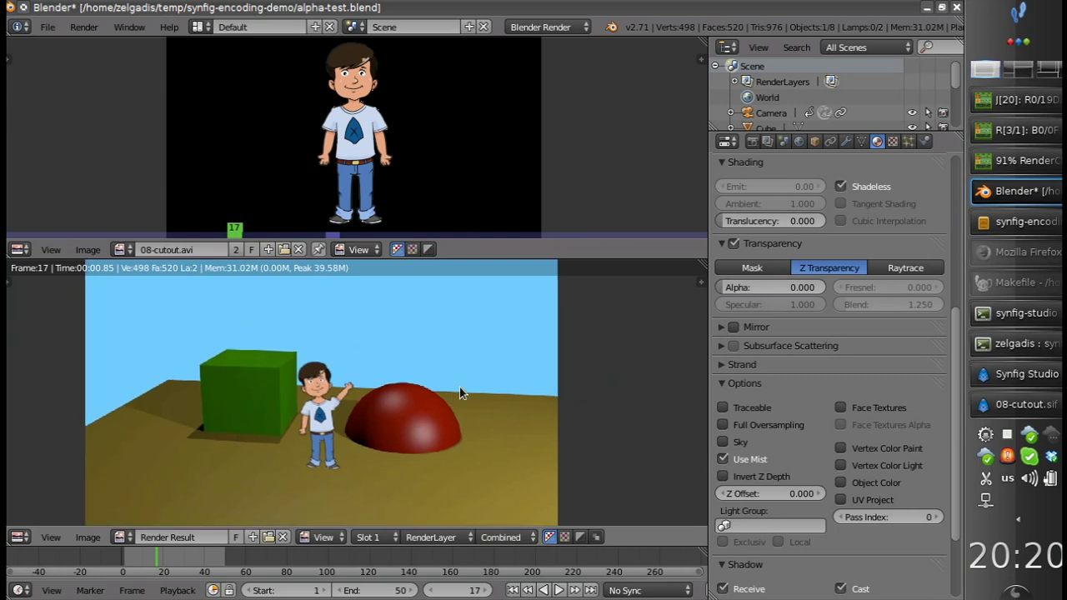
pyautogui.press('Escape')
# Render other frames, including frame 21, then orbit the view to reveal the red dome
pyautogui.click(135, 559)
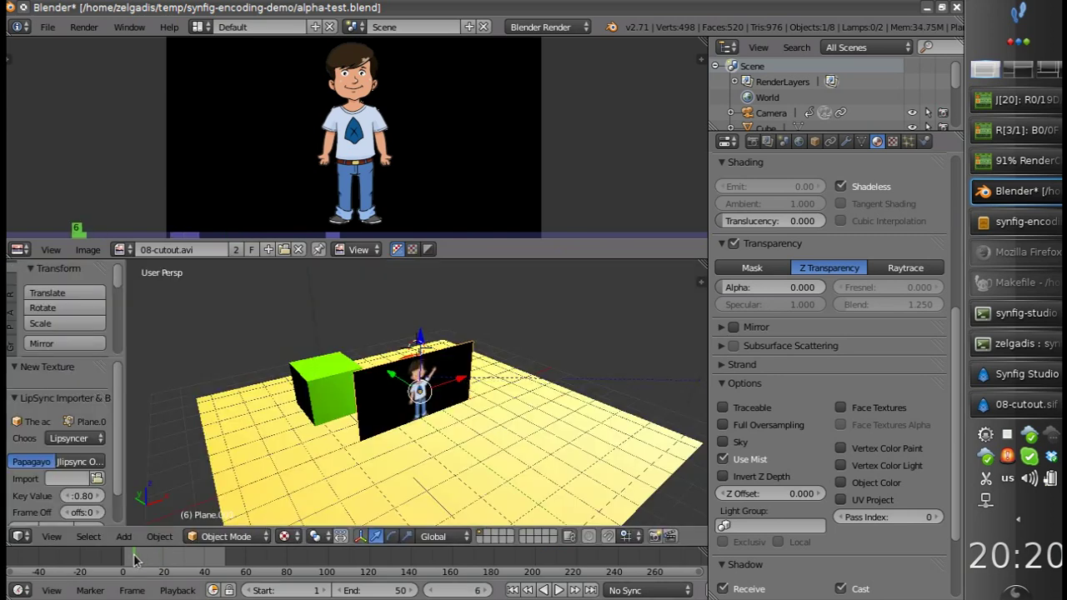
pyautogui.moveTo(135, 559); pyautogui.dragTo(125, 559)
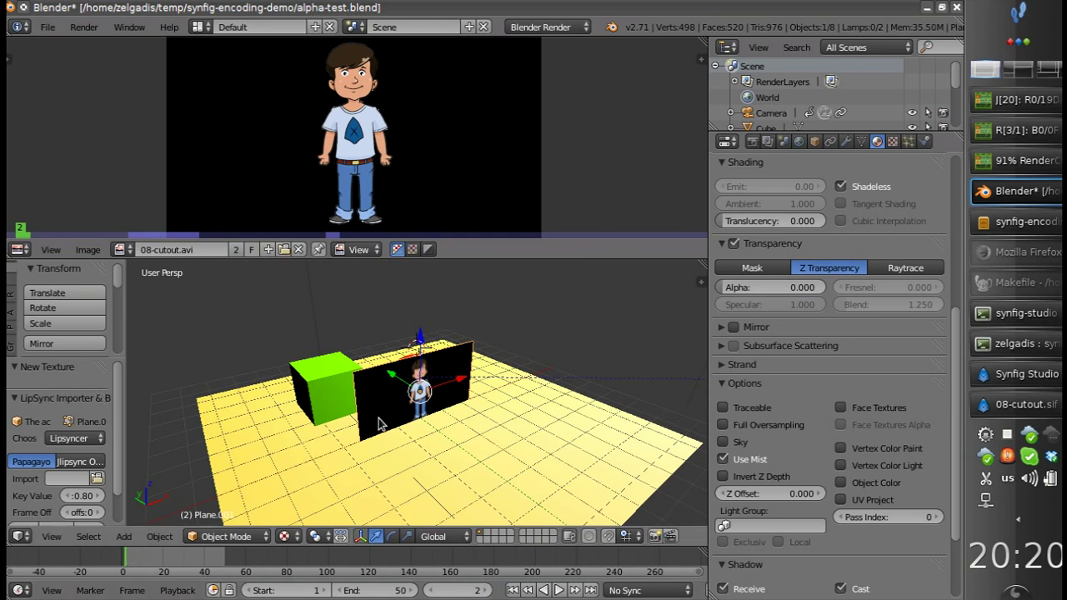
pyautogui.hotkey('ctrl', 'F12')
pyautogui.press('Escape')
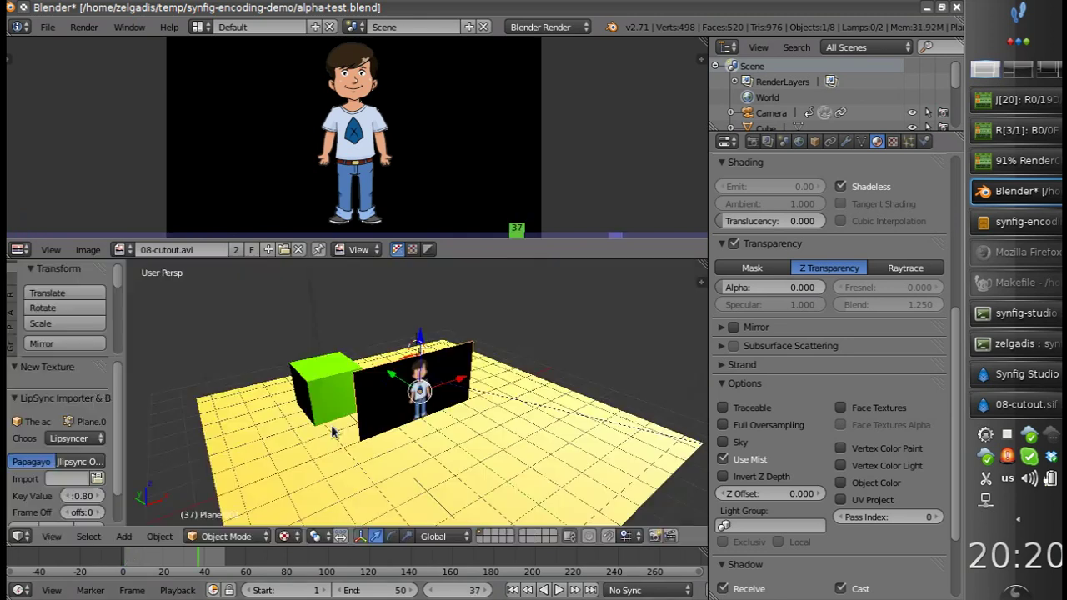
pyautogui.click(165, 558)
pyautogui.press('F12')
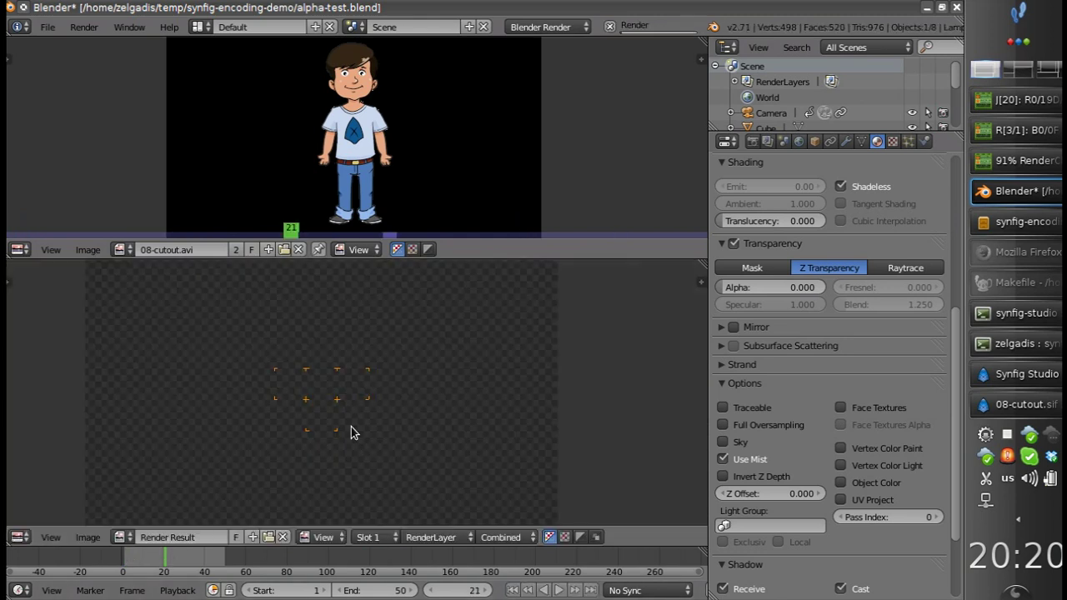
pyautogui.press('Escape')
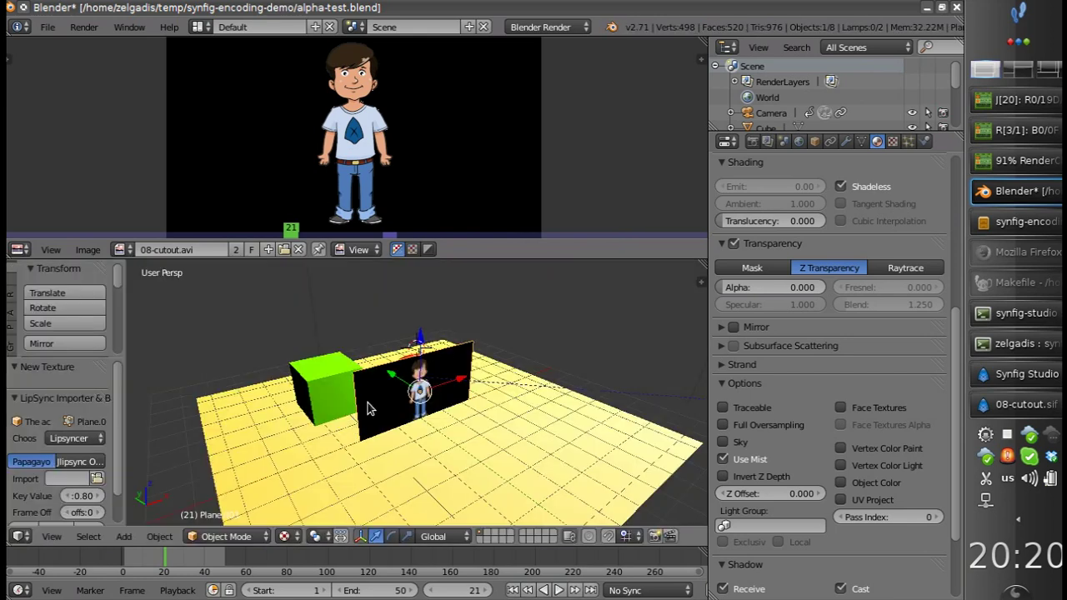
pyautogui.moveTo(461, 408); pyautogui.dragTo(510, 418)
pyautogui.scroll(-1, 477, 433)
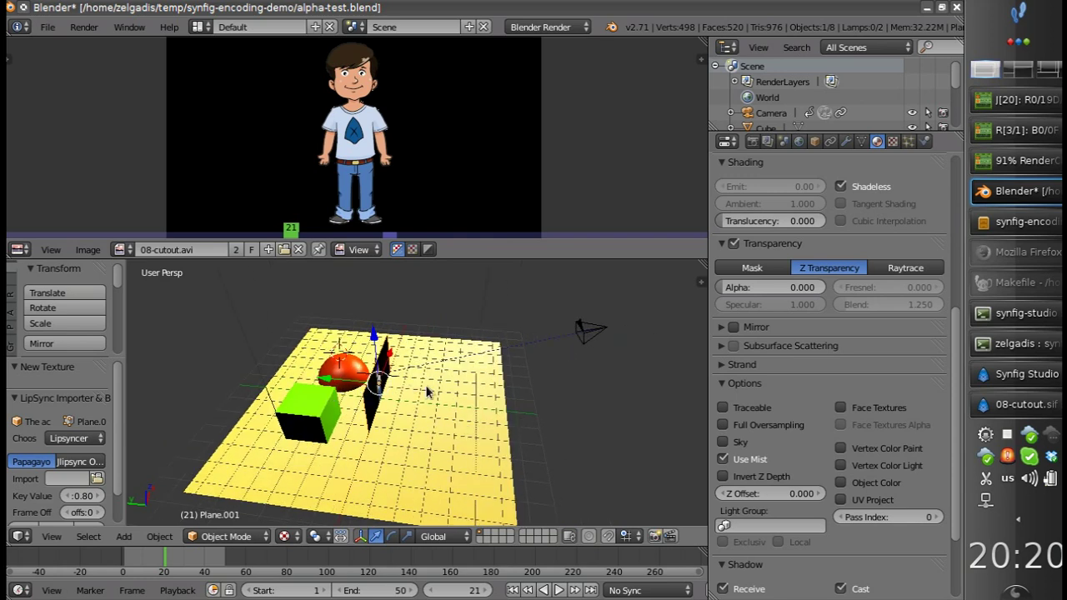
# Select the camera, switch to camera view, and scrub the animation back to frame 11
pyautogui.rightClick(581, 339)
pyautogui.press('KP_0')
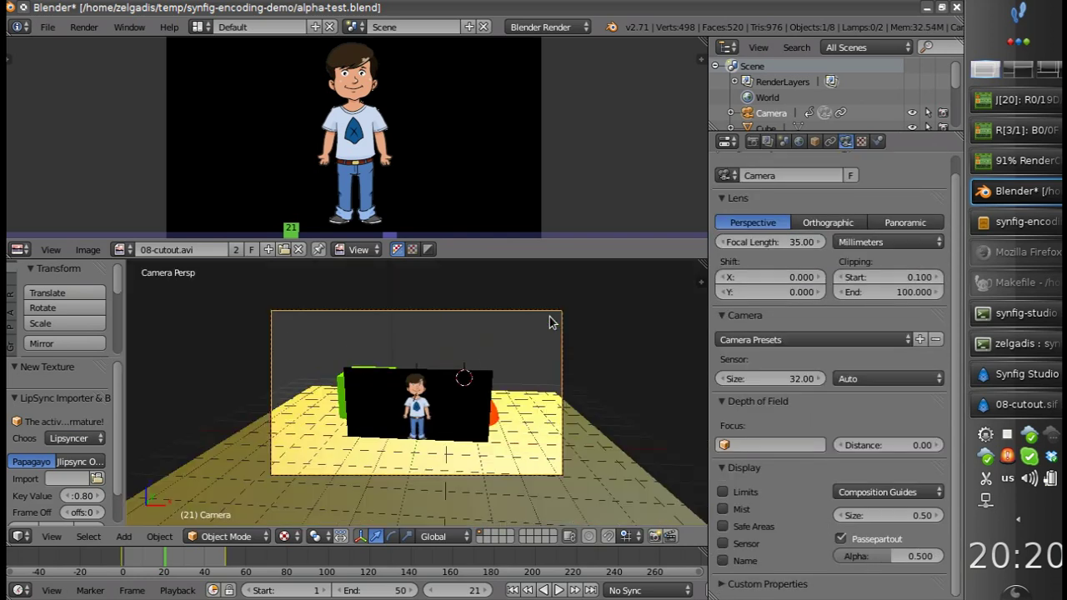
pyautogui.moveTo(242, 563); pyautogui.dragTo(149, 567)
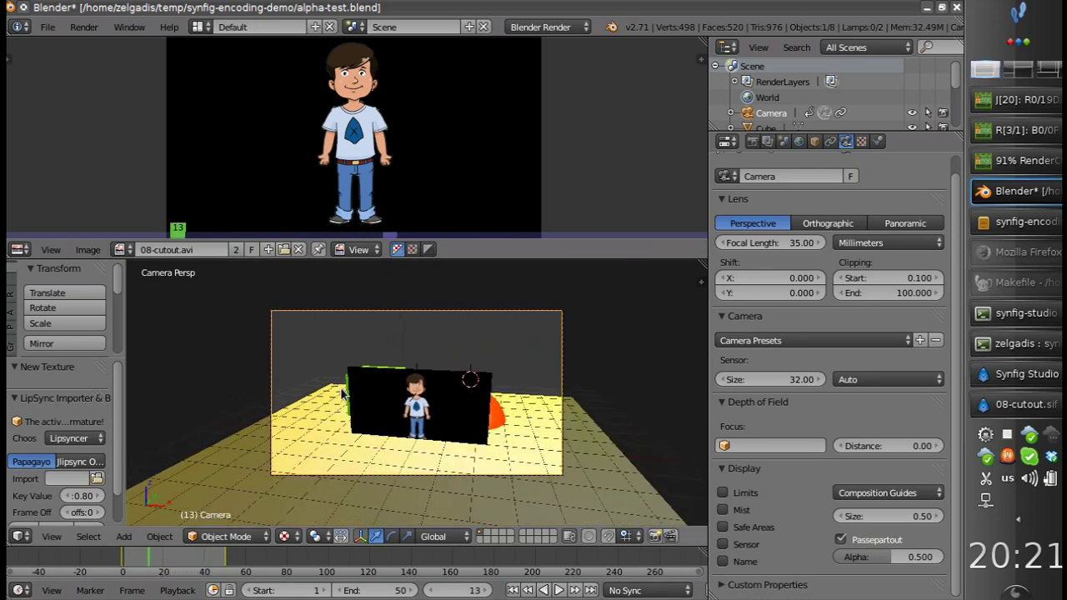
# Minimize Blender and show hidden files in Dolphin's synfig-encoding-demo folder
pyautogui.click(926, 7)
pyautogui.click(433, 337)
pyautogui.hotkey('alt', '.')
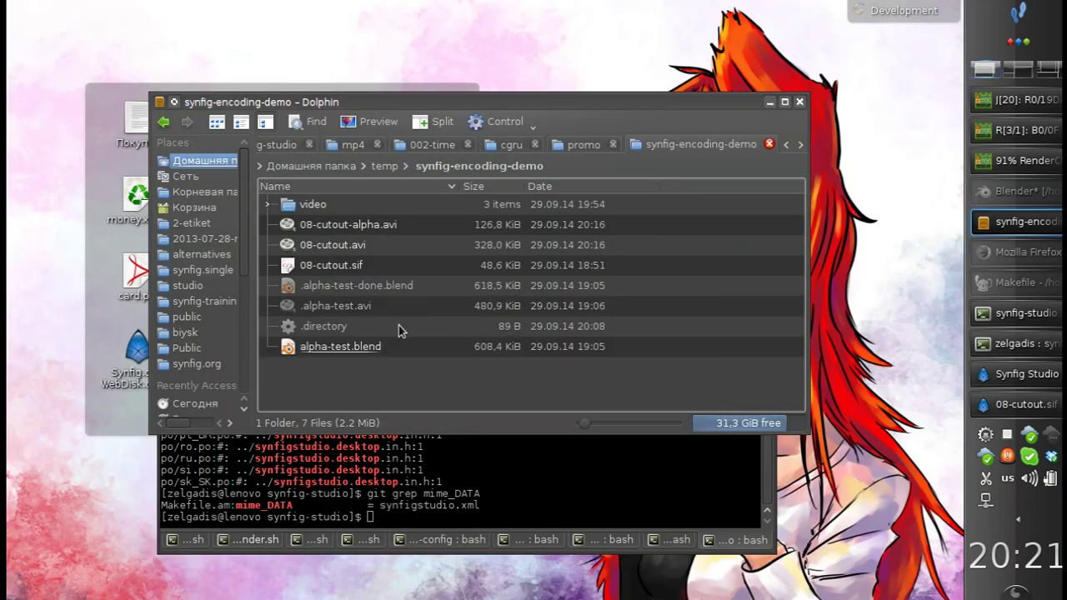
pyautogui.click(316, 306)
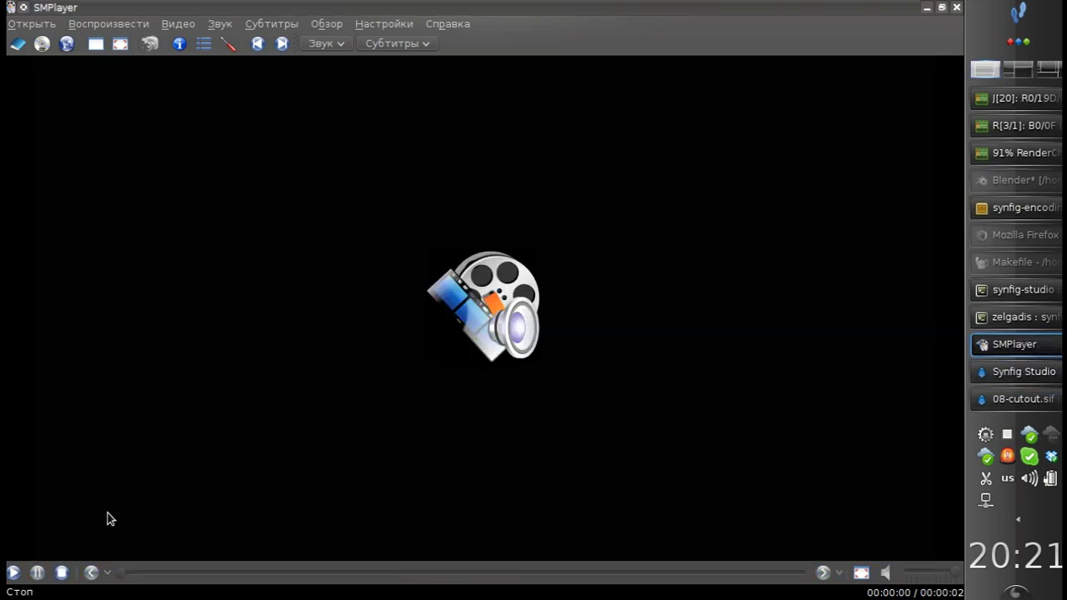
pyautogui.click(15, 572)
pyautogui.moveTo(371, 8); pyautogui.dragTo(182, 215)
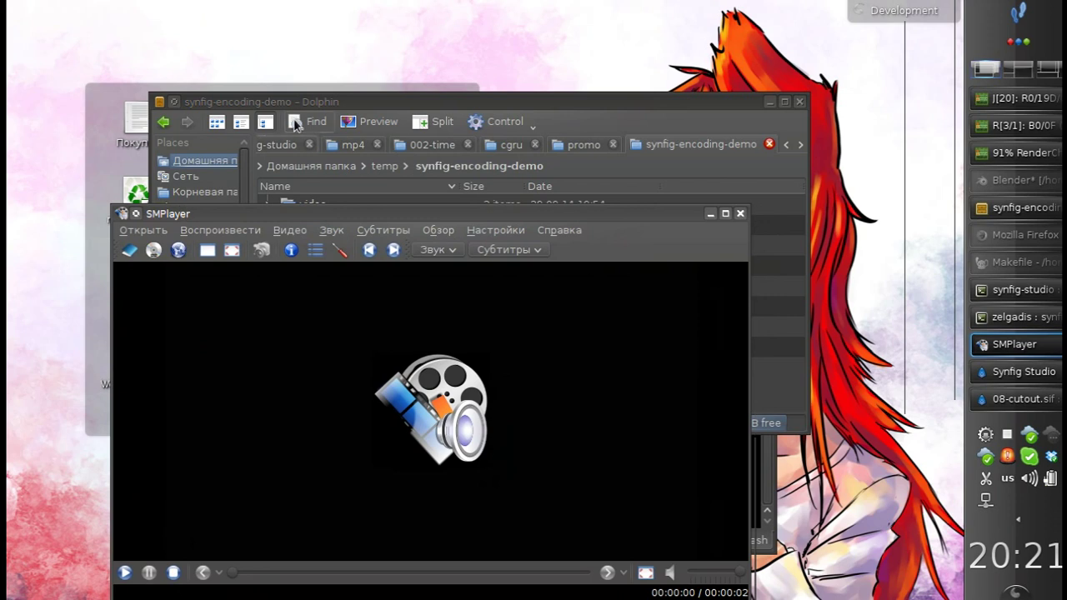
pyautogui.click(306, 104)
pyautogui.moveTo(306, 104); pyautogui.dragTo(356, 65)
pyautogui.click(191, 215)
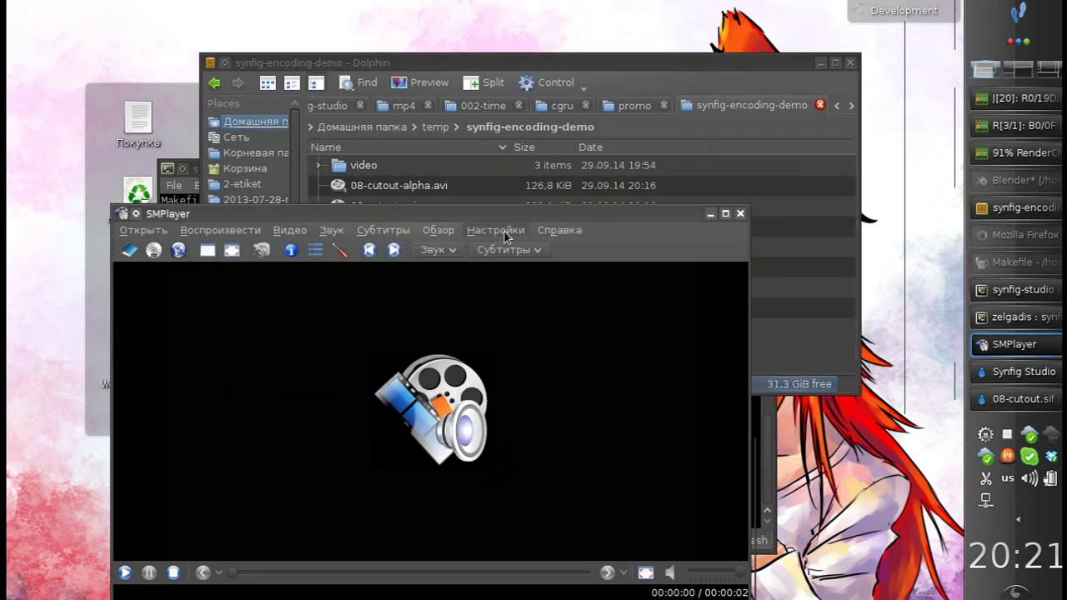
pyautogui.moveTo(500, 213); pyautogui.dragTo(425, 213)
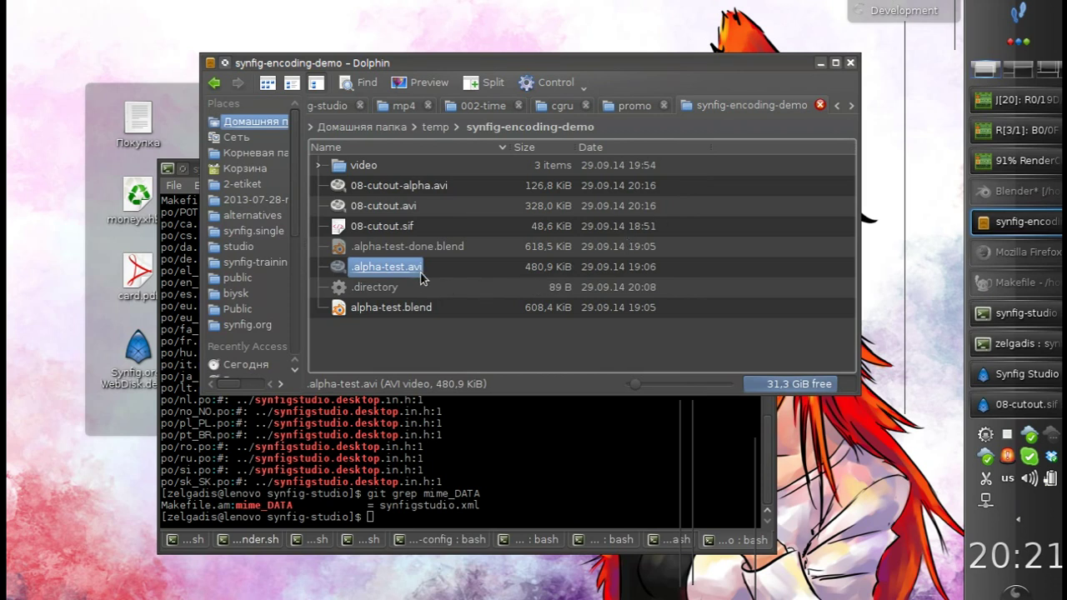
# Bring Synfig Studio to the front and activate the 08-cutout.sif canvas window
pyautogui.click(1025, 375)
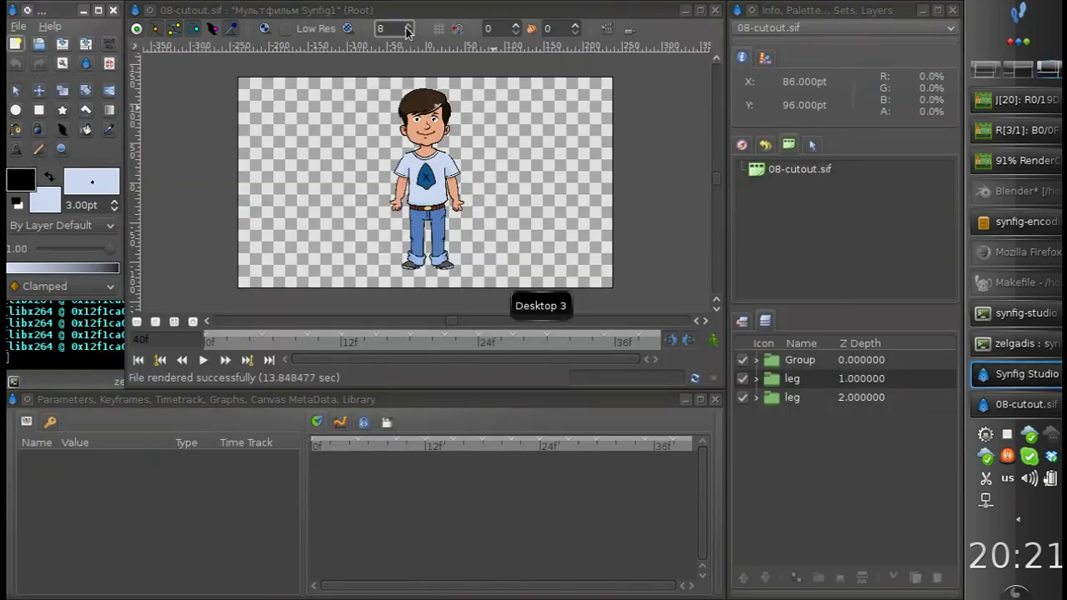
pyautogui.click(319, 12)
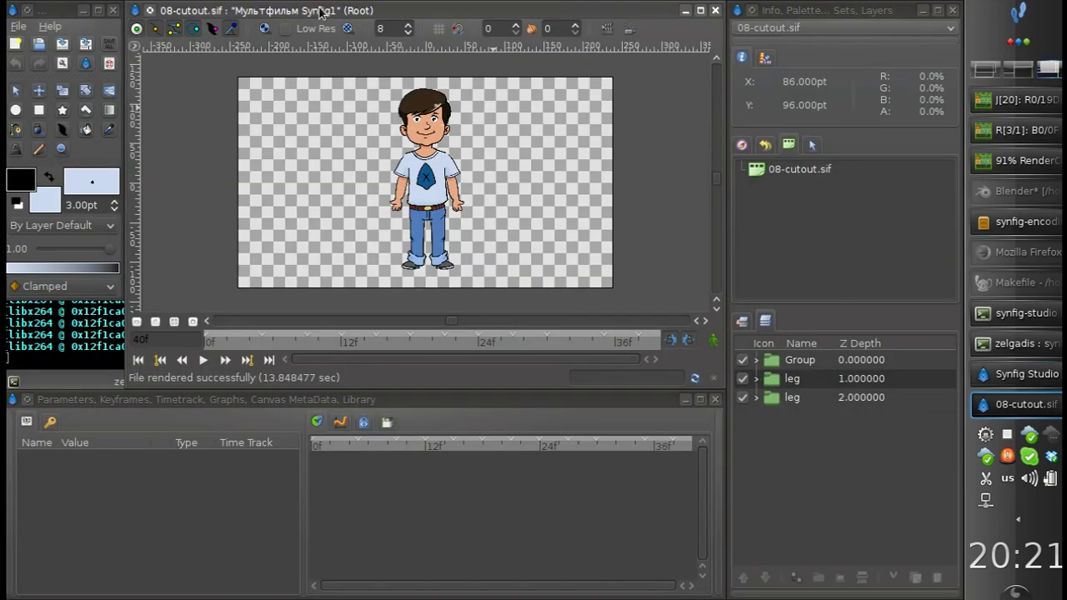